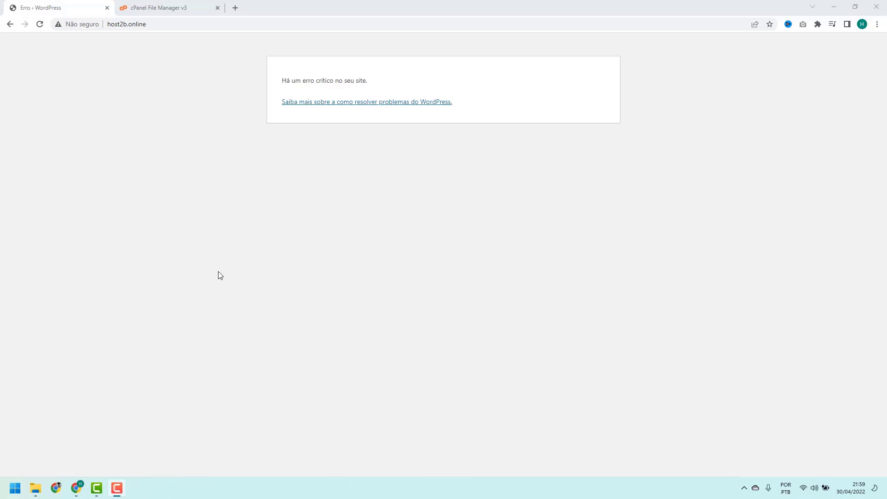
# Switch to the cPanel file manager and open wp-config.php from the public_html folder for editing
pyautogui.click(183, 10)
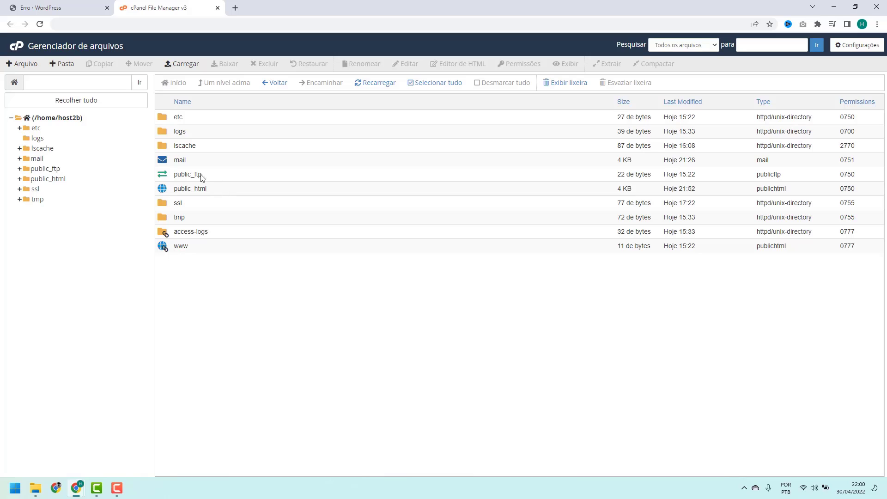
pyautogui.doubleClick(214, 195)
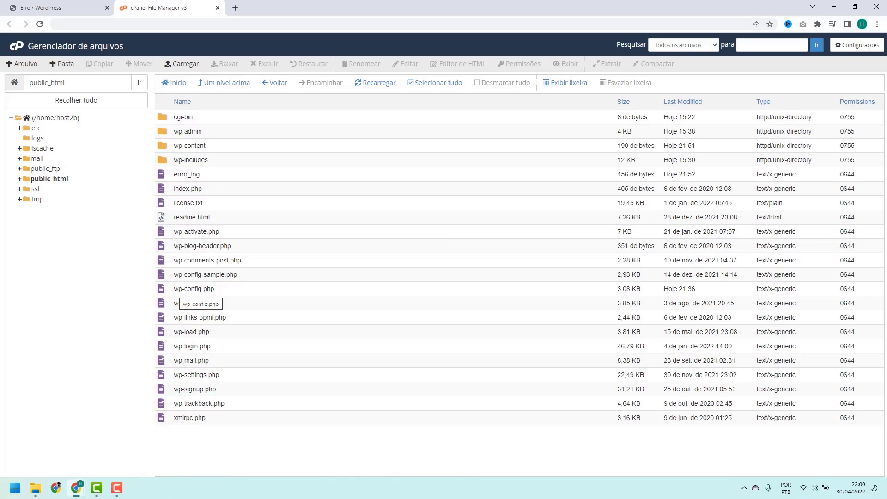
pyautogui.click(220, 291)
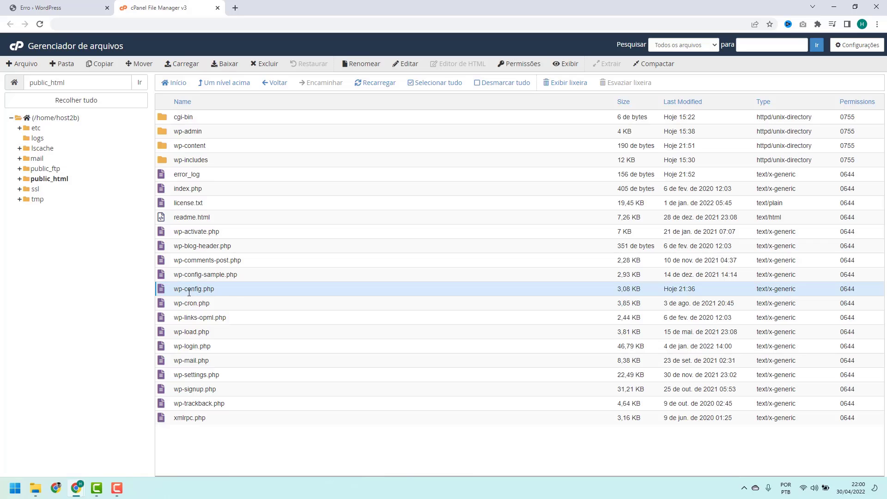
pyautogui.rightClick(224, 291)
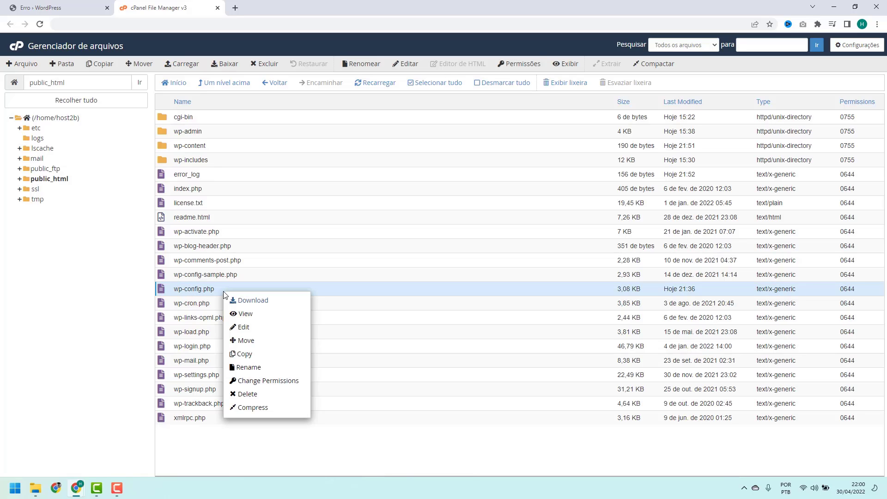
pyautogui.click(244, 328)
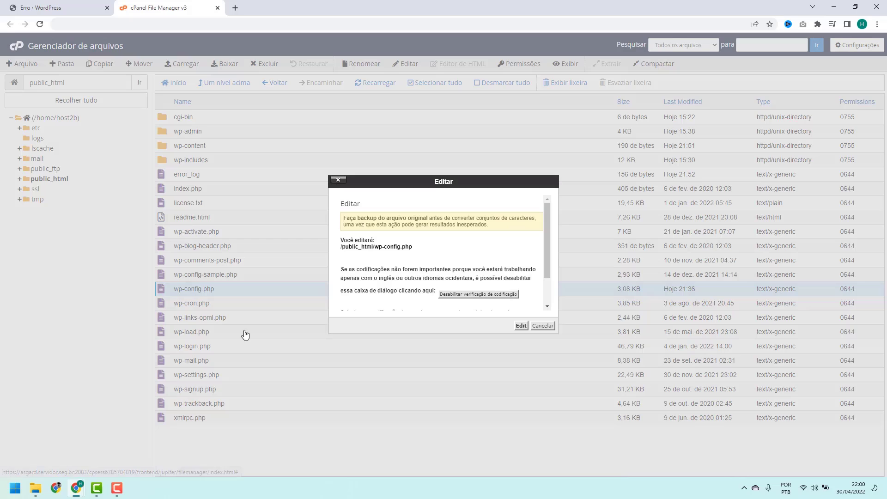
pyautogui.click(521, 326)
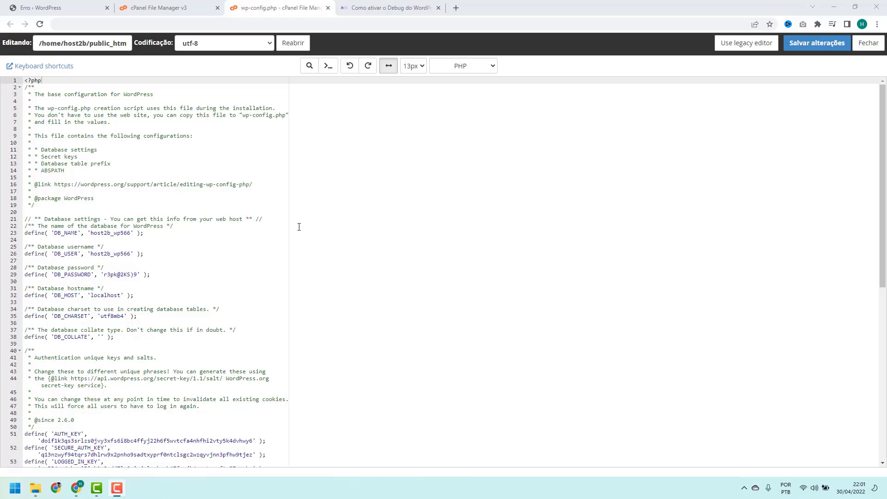
# Copy the two-line WP_DEBUG snippet, including its comment, from the article "Como ativar o Debug do WordPress"
pyautogui.click(387, 9)
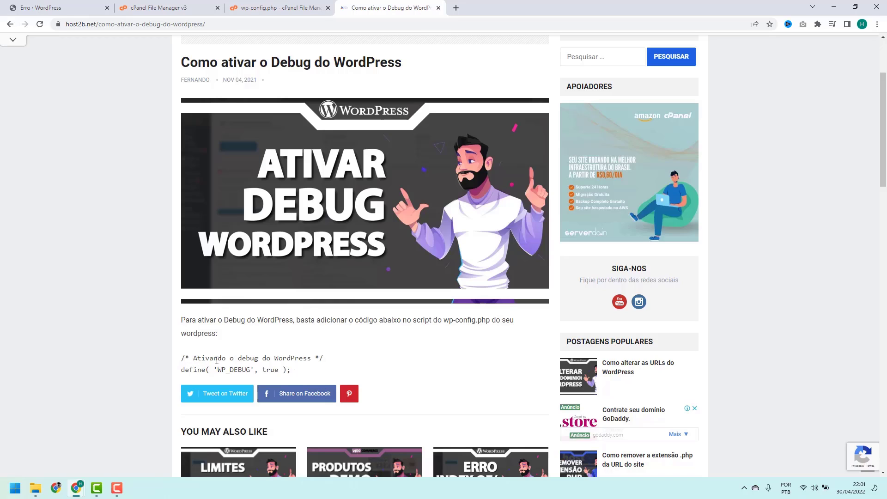
pyautogui.moveTo(291, 369); pyautogui.dragTo(179, 362)
pyautogui.hotkey('ctrl', 'c')
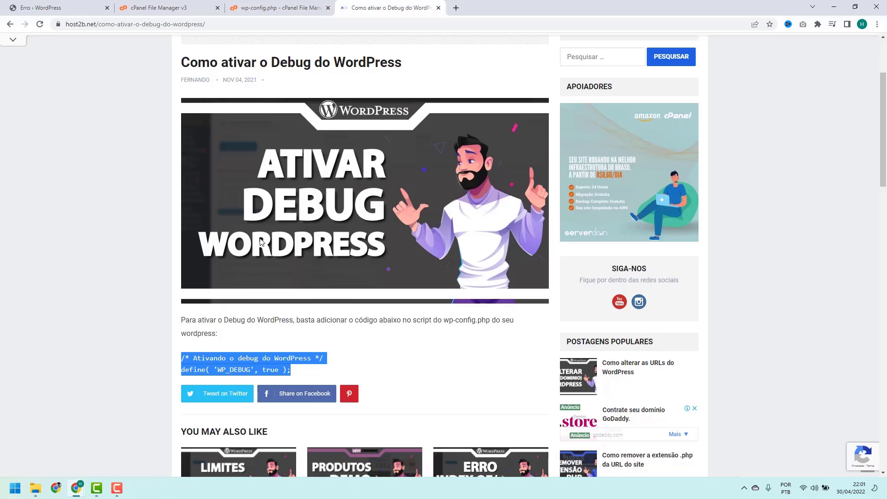
# Paste the debug snippet on a new line below <?php in wp-config.php and save the file
pyautogui.click(279, 8)
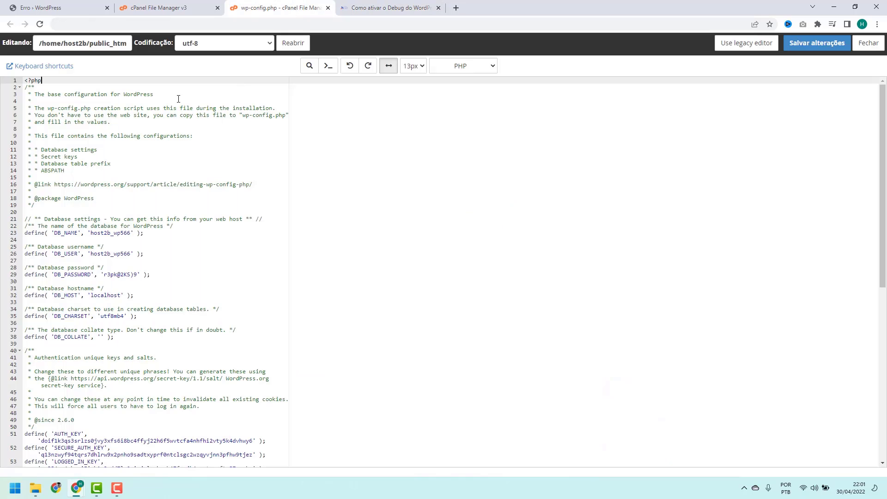
pyautogui.doubleClick(31, 80)
pyautogui.press('Right')
pyautogui.press('Return')
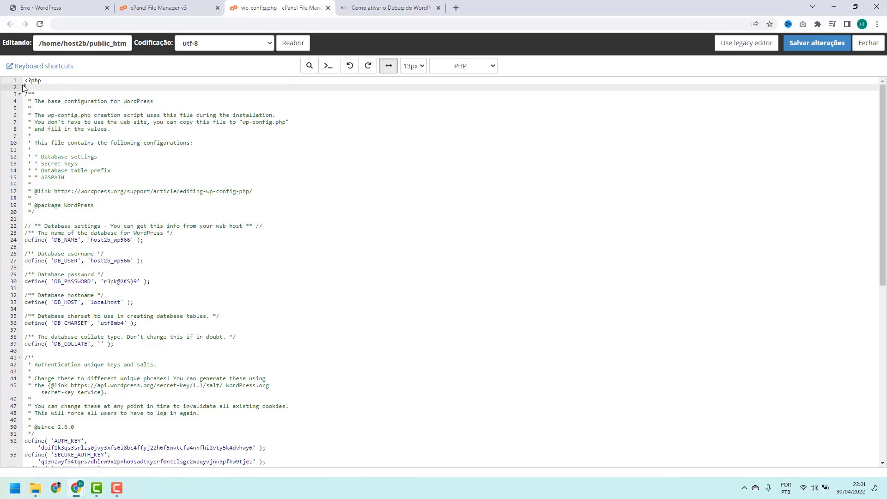
pyautogui.hotkey('ctrl', 'v')
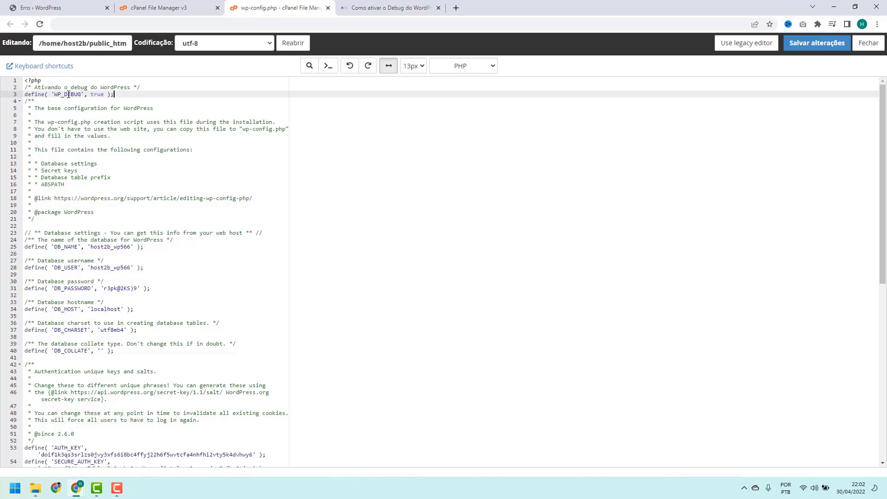
pyautogui.click(138, 100)
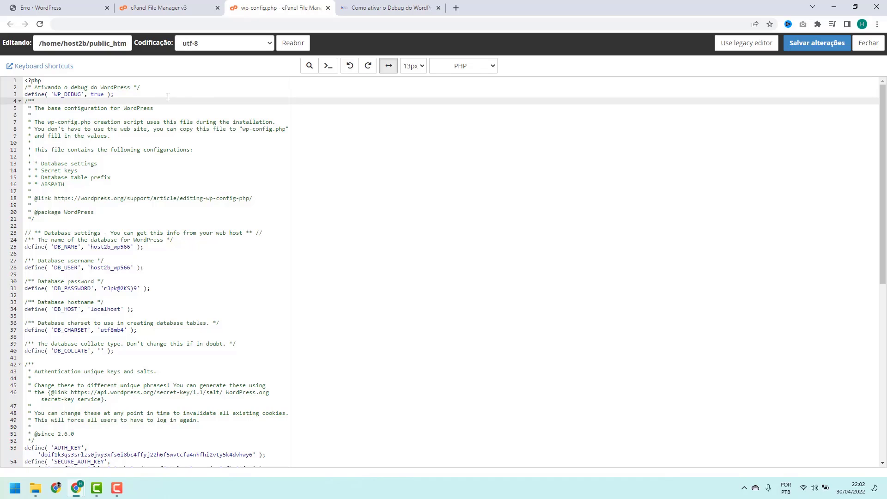
pyautogui.click(817, 42)
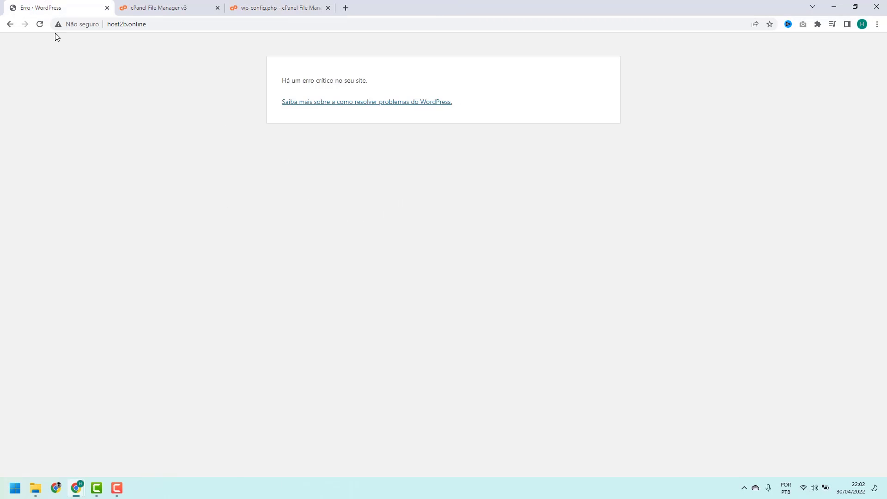
# Reload host2b.online and examine the folder path named in the parse error message
pyautogui.click(43, 25)
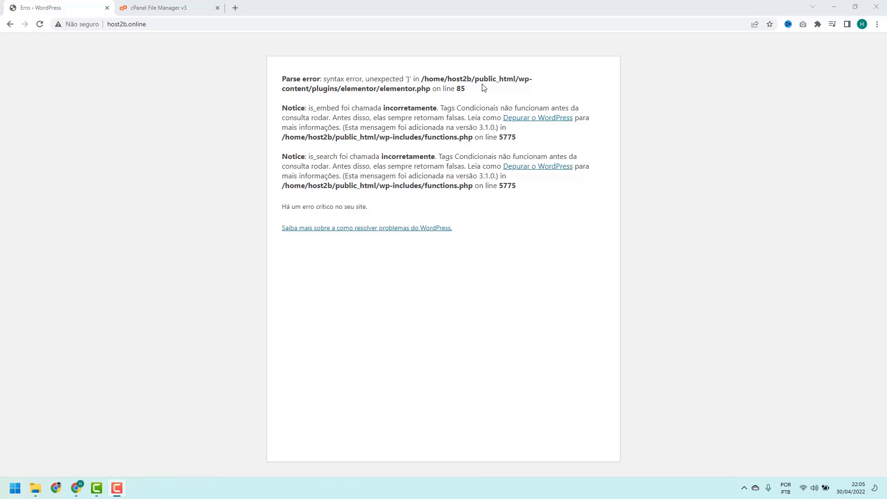
pyautogui.moveTo(475, 81); pyautogui.dragTo(515, 81)
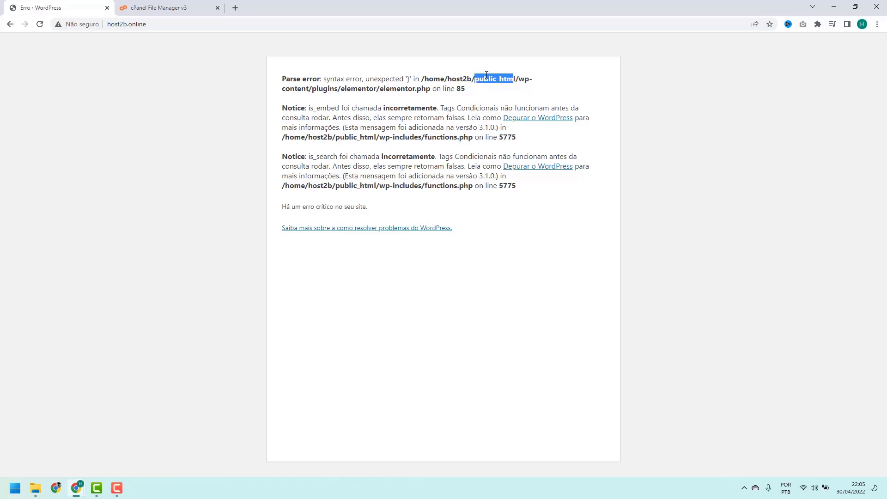
pyautogui.click(520, 78)
pyautogui.moveTo(521, 78); pyautogui.dragTo(532, 80)
pyautogui.click(519, 79)
pyautogui.moveTo(519, 80); pyautogui.dragTo(533, 81)
pyautogui.click(519, 79)
pyautogui.keyDown('shift'); pyautogui.click(292, 86); pyautogui.keyUp('shift')
pyautogui.click(294, 87)
pyautogui.doubleClick(322, 89)
pyautogui.click(319, 88)
pyautogui.doubleClick(324, 88)
pyautogui.click(324, 87)
pyautogui.moveTo(281, 79); pyautogui.dragTo(442, 87)
pyautogui.click(441, 87)
pyautogui.doubleClick(325, 87)
pyautogui.click(325, 89)
pyautogui.doubleClick(356, 89)
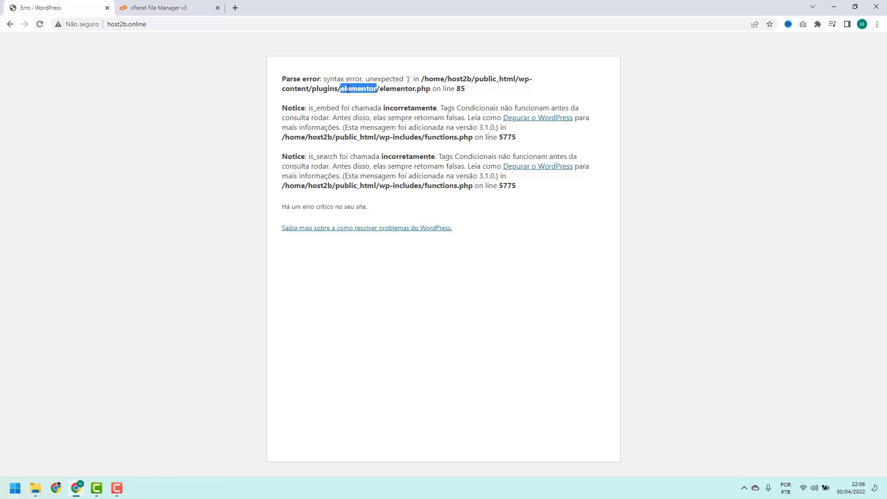
pyautogui.click(348, 90)
pyautogui.moveTo(519, 79); pyautogui.dragTo(532, 80)
pyautogui.moveTo(282, 88); pyautogui.dragTo(301, 88)
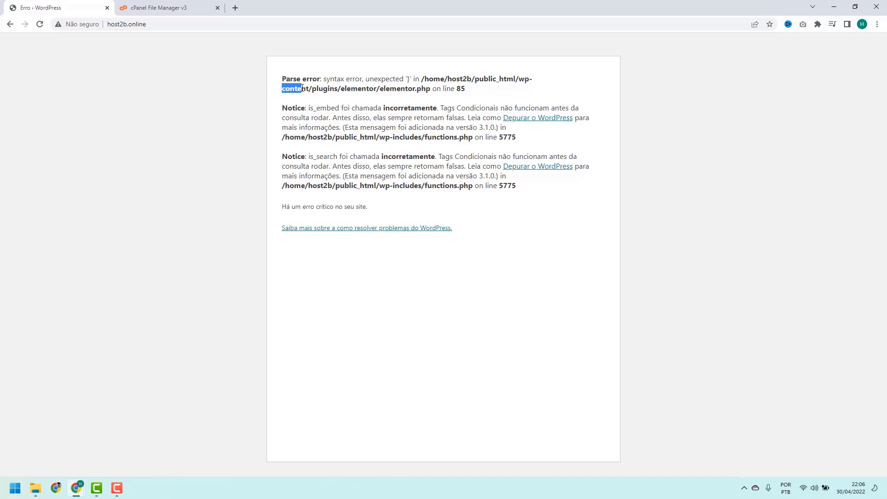
pyautogui.click(322, 89)
pyautogui.doubleClick(330, 89)
pyautogui.click(322, 89)
pyautogui.doubleClick(320, 88)
pyautogui.click(320, 89)
pyautogui.doubleClick(347, 88)
pyautogui.click(353, 91)
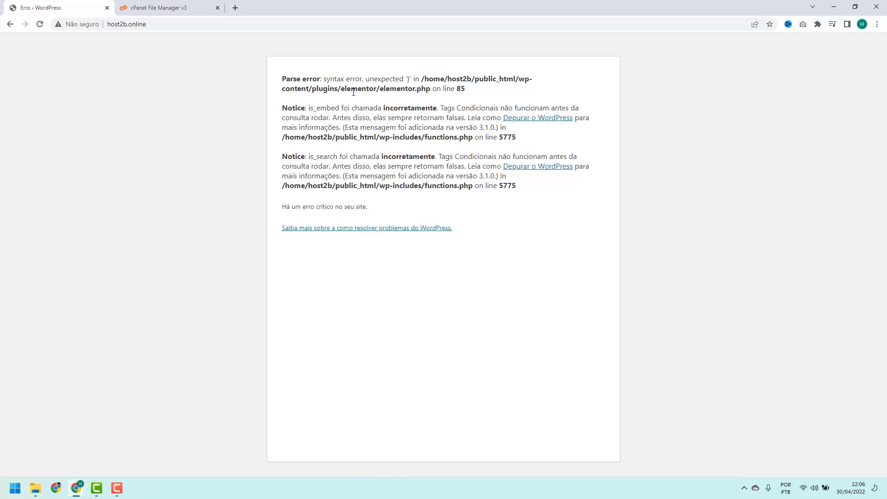
# Examine the file name, line number and plugin folder given at the end of the parse error
pyautogui.moveTo(387, 90); pyautogui.dragTo(460, 89)
pyautogui.click(388, 91)
pyautogui.moveTo(381, 89); pyautogui.dragTo(468, 91)
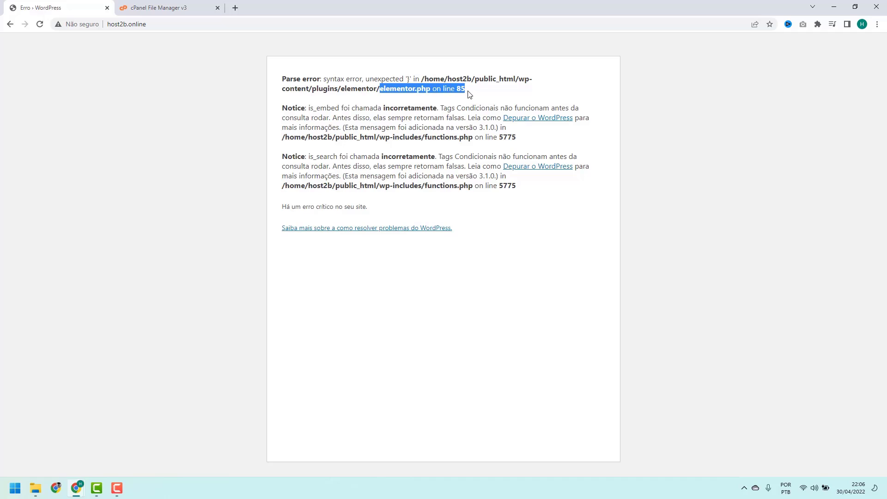
pyautogui.click(378, 91)
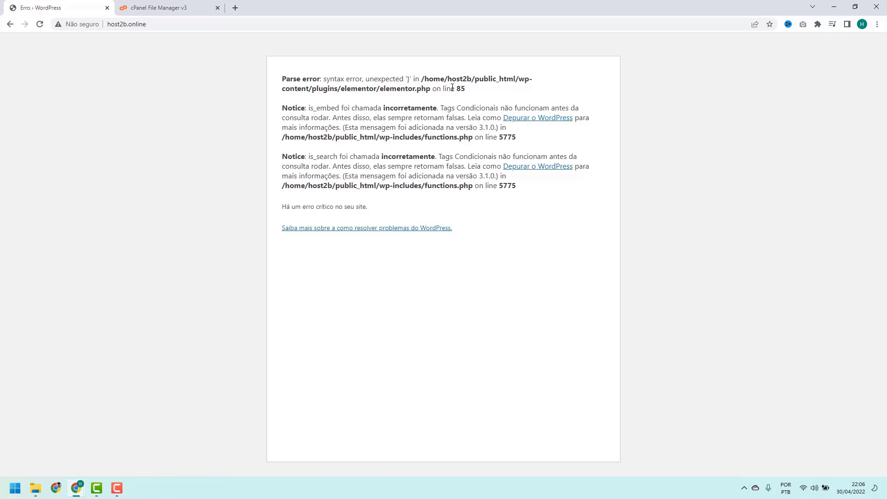
pyautogui.doubleClick(353, 89)
pyautogui.click(359, 91)
# Return to the file manager and open the wp-content/plugins folder inside public_html
pyautogui.click(162, 8)
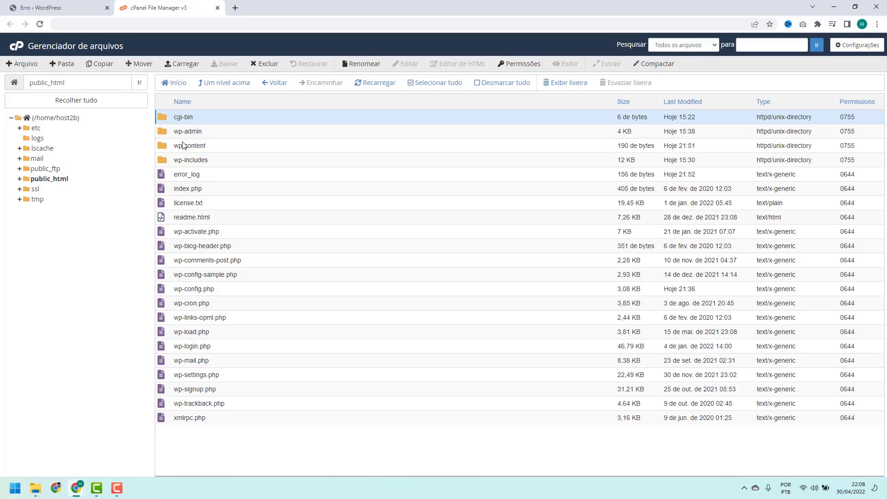
pyautogui.doubleClick(216, 148)
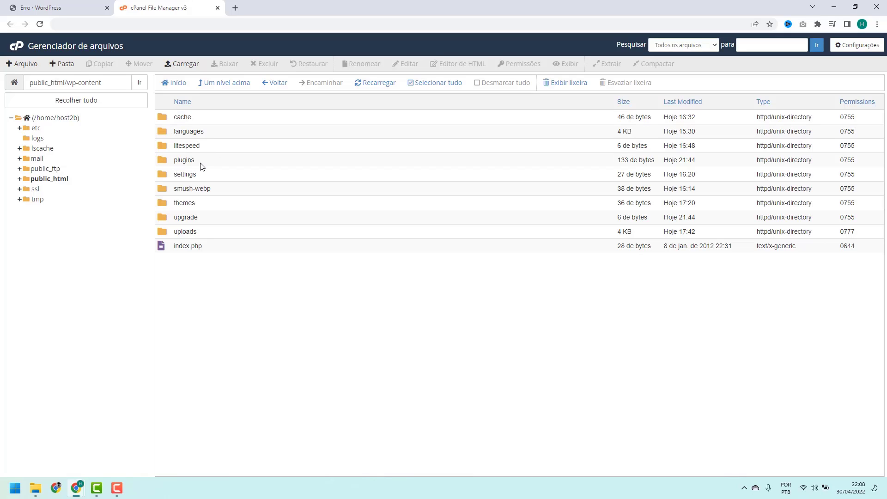
pyautogui.doubleClick(201, 164)
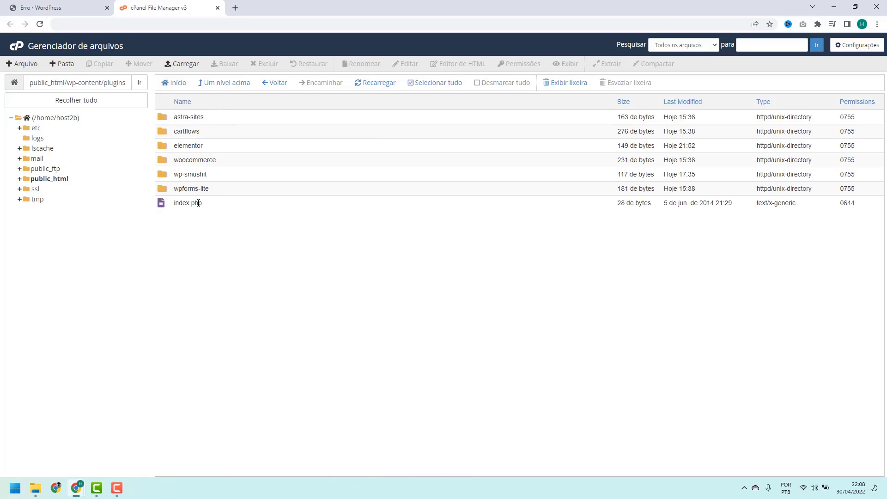
# Rename the elementor plugin folder as elementor-antigo
pyautogui.click(213, 149)
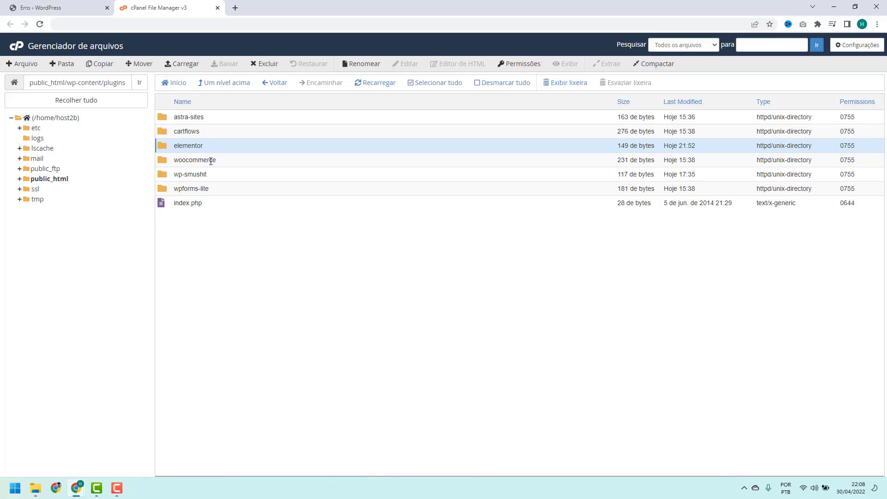
pyautogui.rightClick(205, 146)
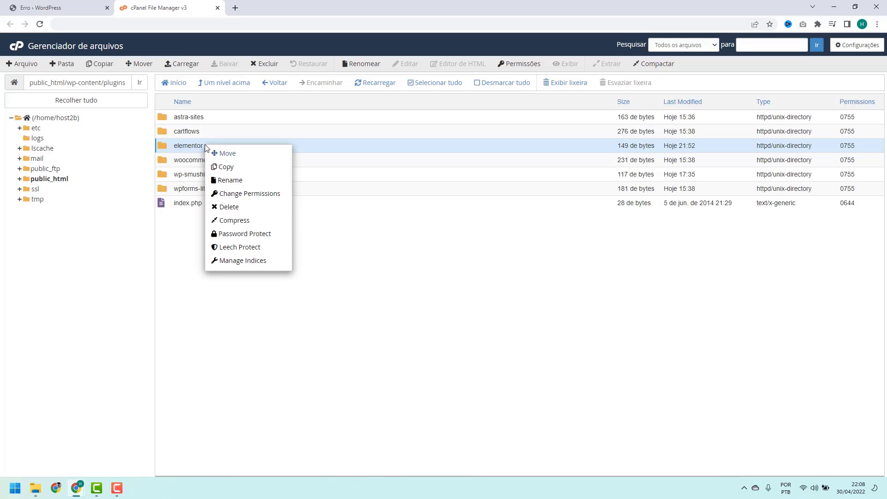
pyautogui.click(216, 181)
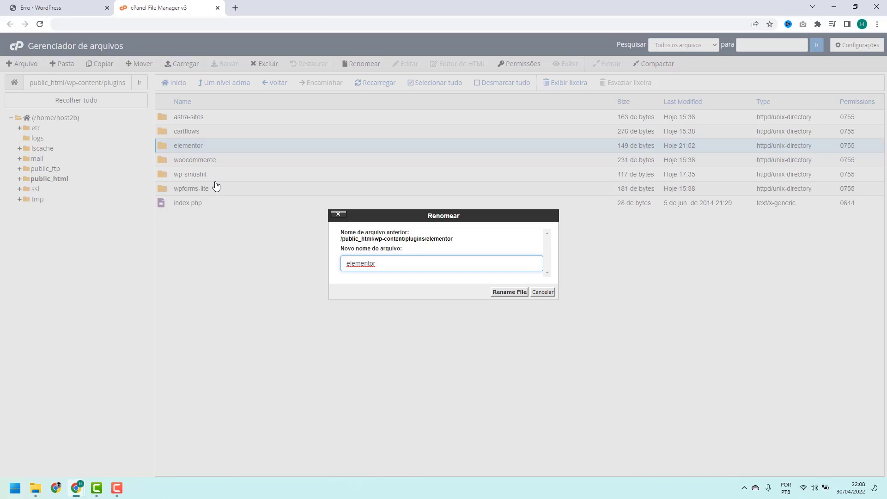
pyautogui.write('ntigo')
pyautogui.click(509, 292)
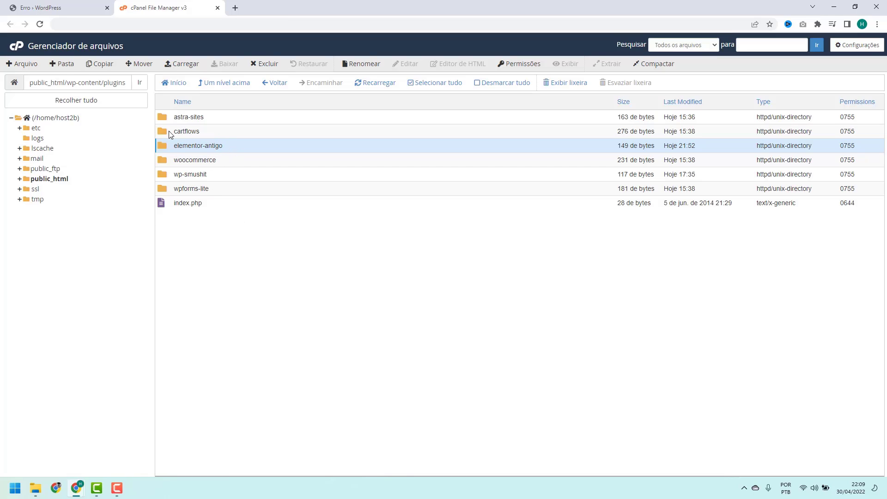
# Reload the host2b.online home page and go to its /wp-admin address
pyautogui.click(61, 12)
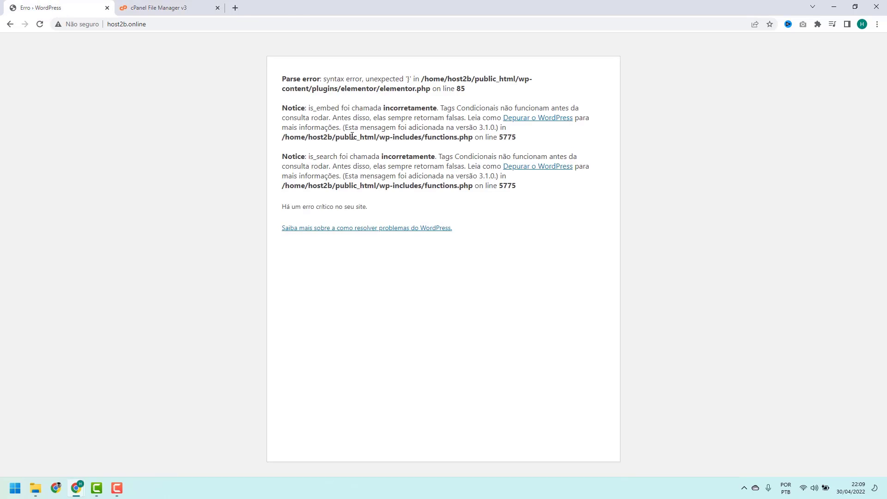
pyautogui.click(39, 24)
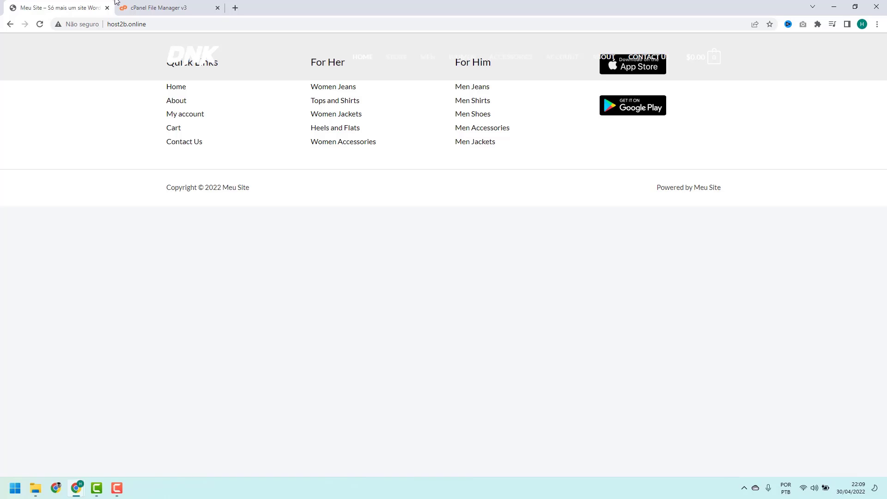
pyautogui.click(168, 26)
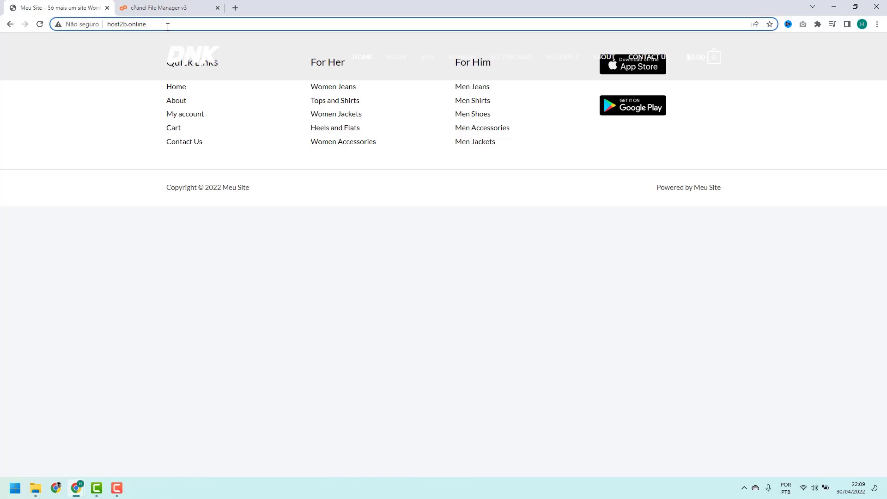
pyautogui.write('/wp-admin')
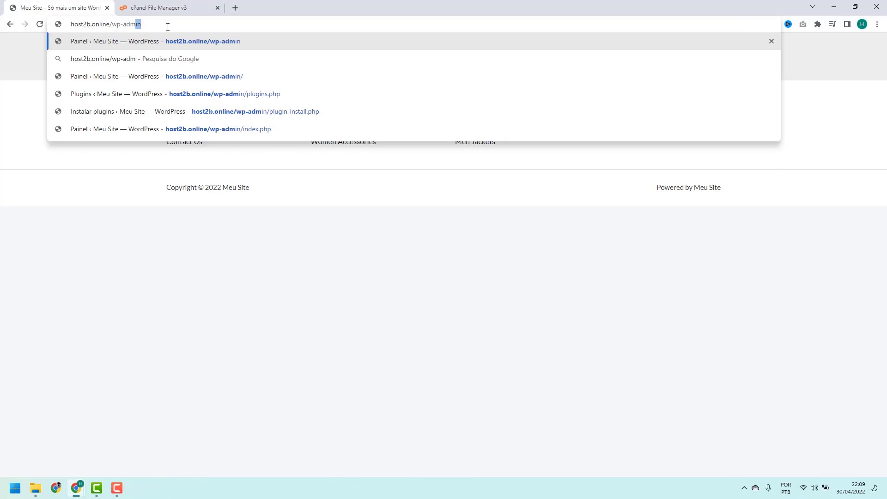
pyautogui.press('Return')
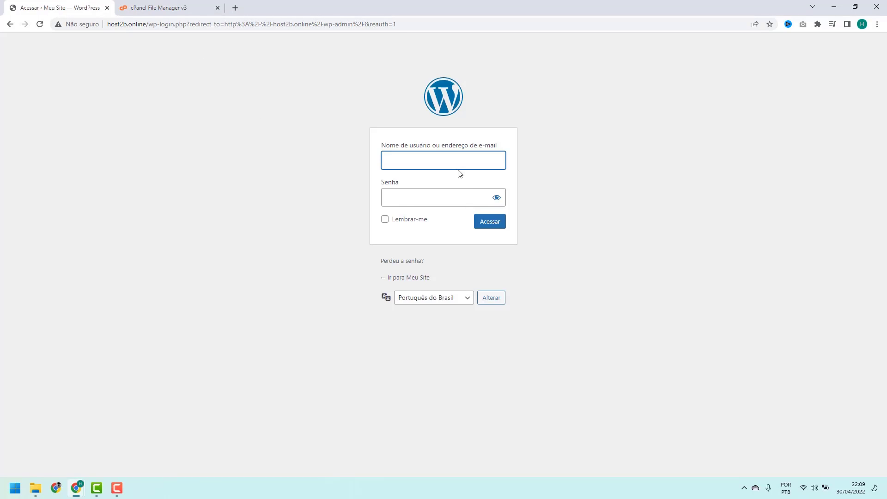
# Log in to WordPress with the username admin and the account password, and dismiss the browser's password-saving prompt
pyautogui.write('admin')
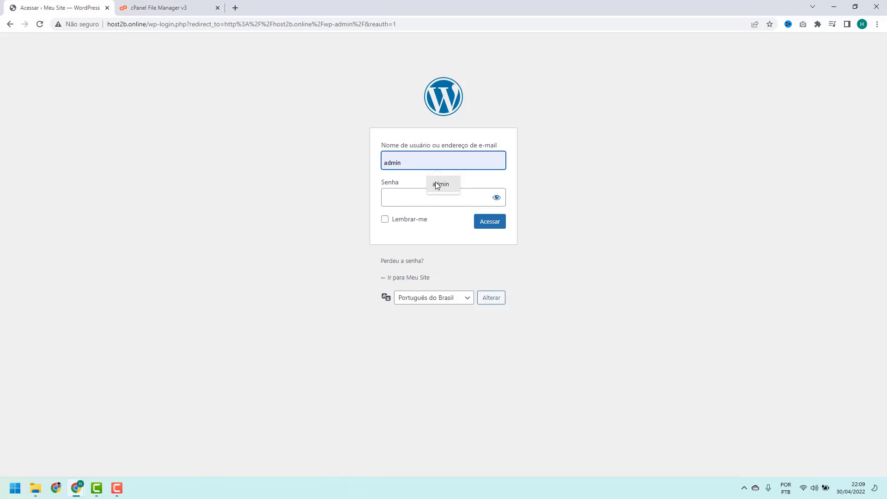
pyautogui.click(440, 184)
pyautogui.click(426, 199)
pyautogui.write('••••••••')
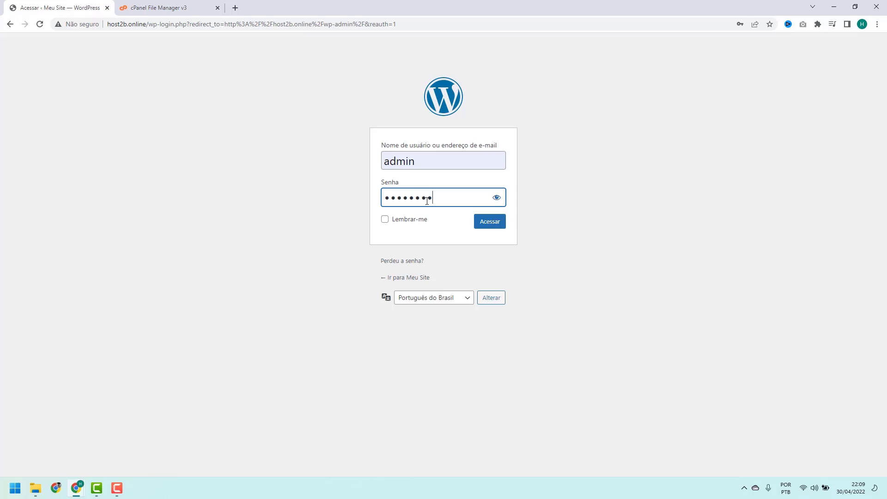
pyautogui.press('Return')
pyautogui.click(771, 40)
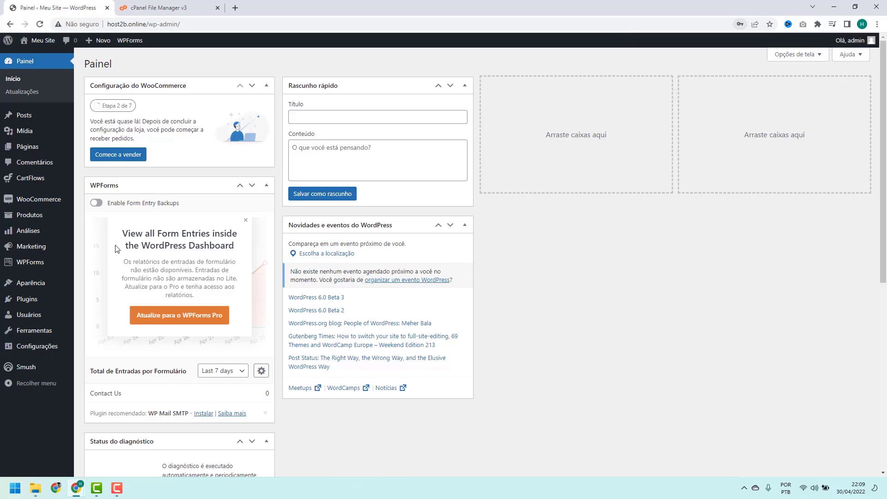
# Open the Plugins page of the WordPress dashboard
pyautogui.click(32, 300)
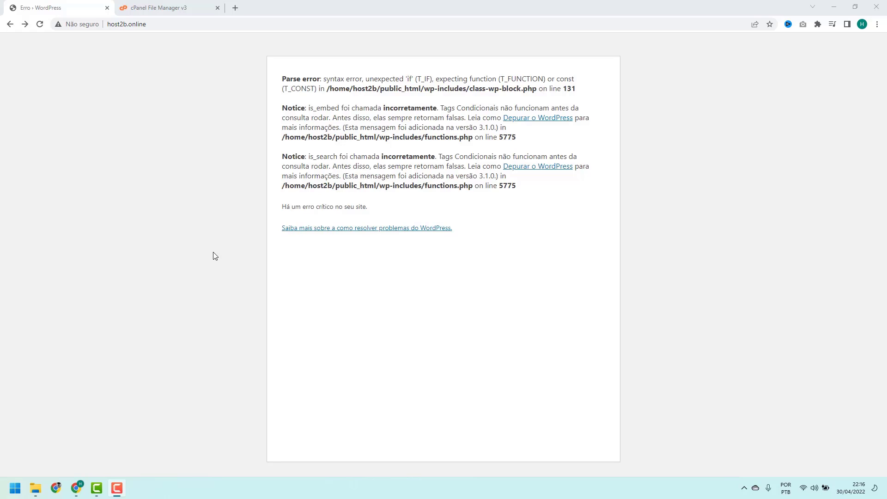
# Examine the parse error on the host2b.online page, noting the error type, file path and line number
pyautogui.click(282, 80)
pyautogui.moveTo(282, 79); pyautogui.dragTo(323, 80)
pyautogui.click(323, 78)
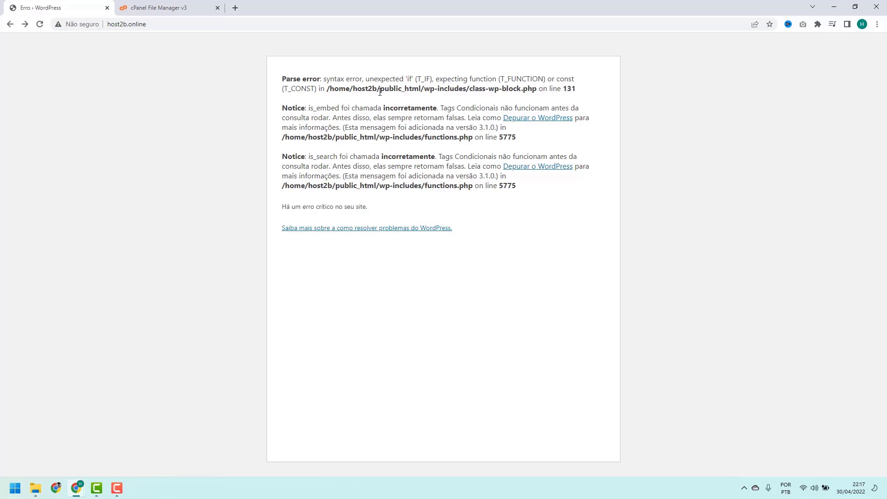
pyautogui.moveTo(377, 90); pyautogui.dragTo(419, 89)
pyautogui.click(421, 89)
pyautogui.moveTo(424, 91); pyautogui.dragTo(435, 89)
pyautogui.click(441, 87)
pyautogui.moveTo(422, 87); pyautogui.dragTo(467, 88)
pyautogui.click(463, 87)
pyautogui.moveTo(424, 89); pyautogui.dragTo(466, 89)
pyautogui.click(464, 88)
pyautogui.moveTo(424, 88); pyautogui.dragTo(576, 89)
pyautogui.click(565, 86)
# Switch to the cPanel file manager, open the wp-includes folder in public_html and open version.php for editing
pyautogui.click(170, 13)
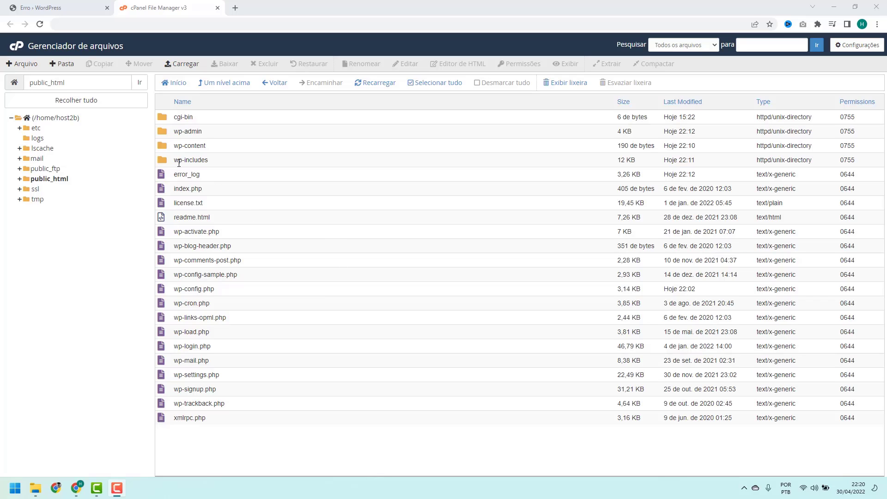
pyautogui.doubleClick(215, 162)
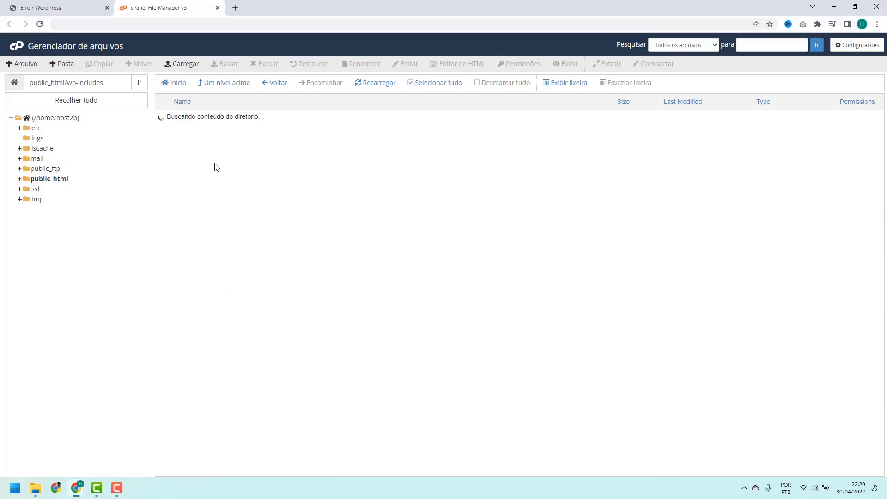
pyautogui.scroll(-20, 218, 122)
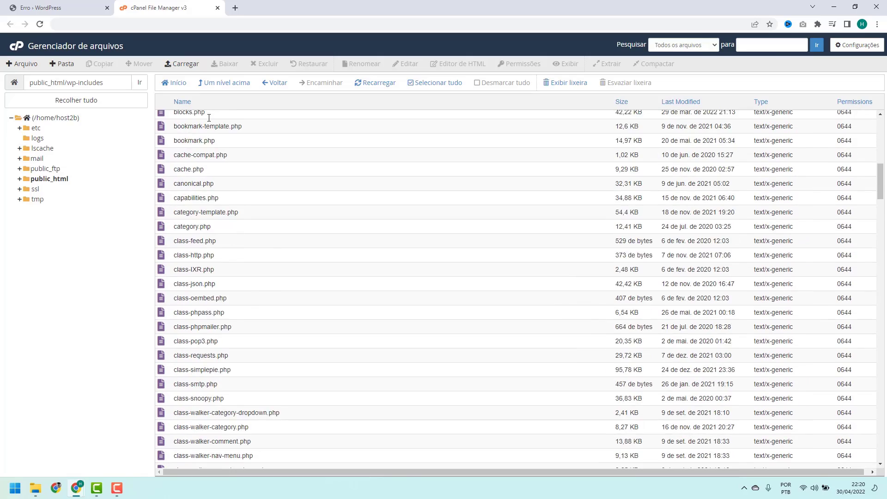
pyautogui.scroll(-20, 209, 117)
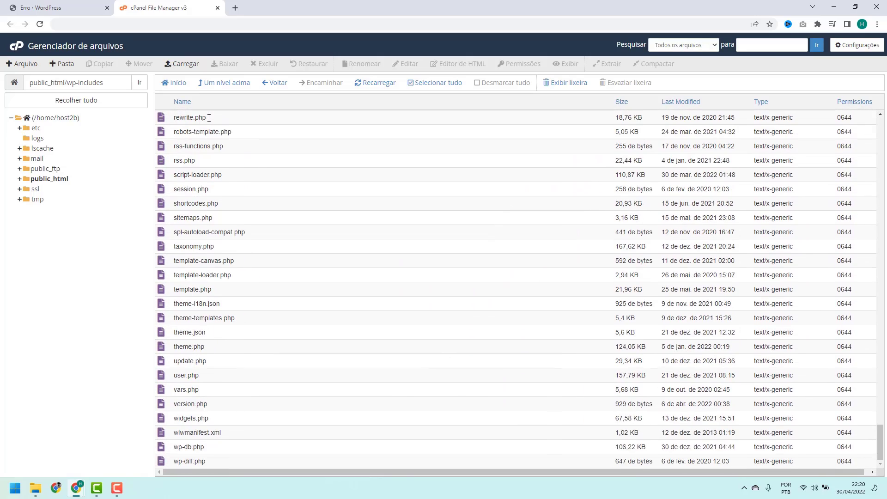
pyautogui.click(197, 406)
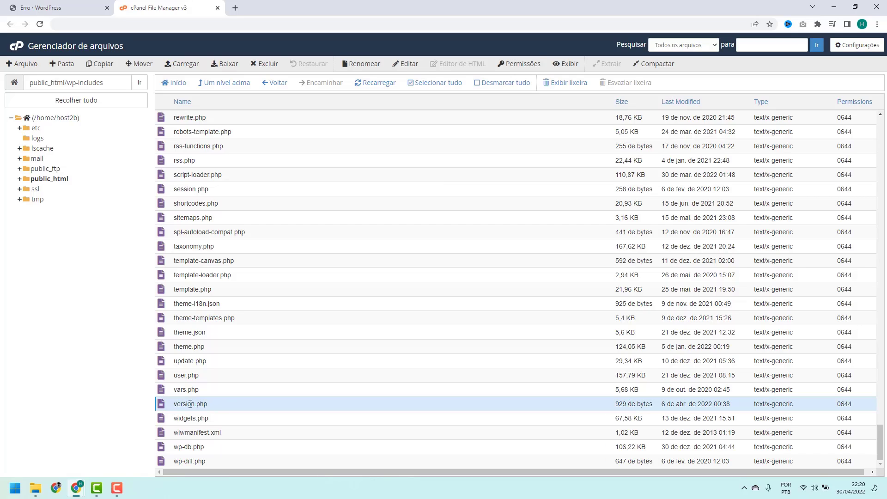
pyautogui.rightClick(220, 406)
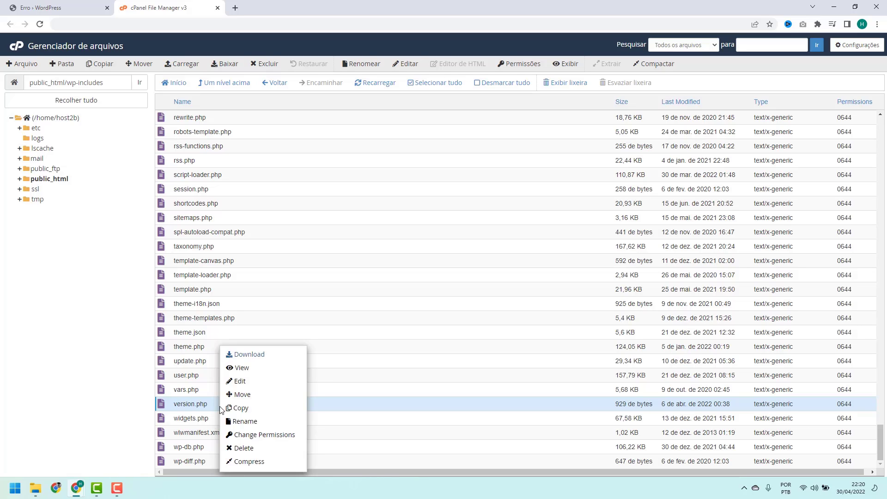
pyautogui.click(242, 383)
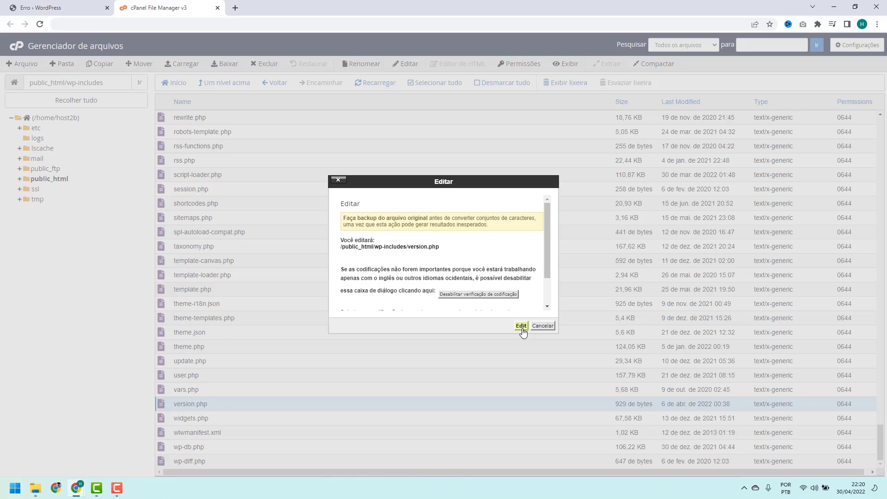
pyautogui.click(522, 327)
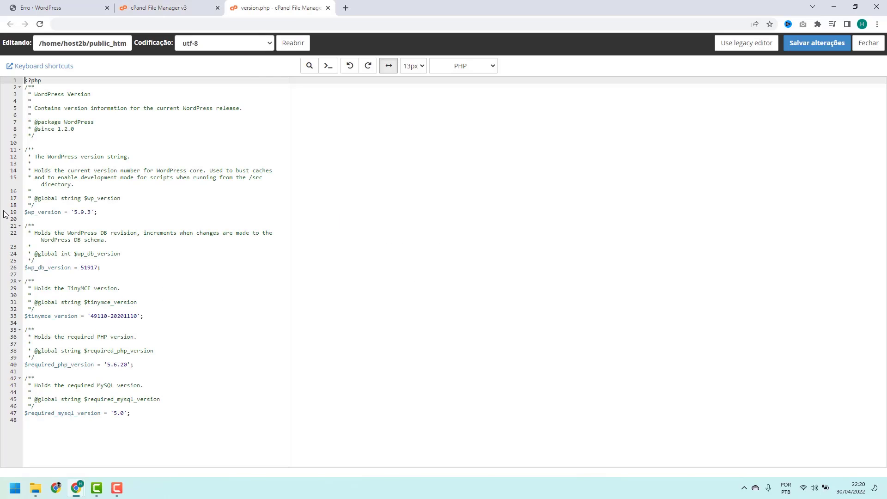
# Read the WordPress version in the $wp_version line of version.php and close the file
pyautogui.click(28, 212)
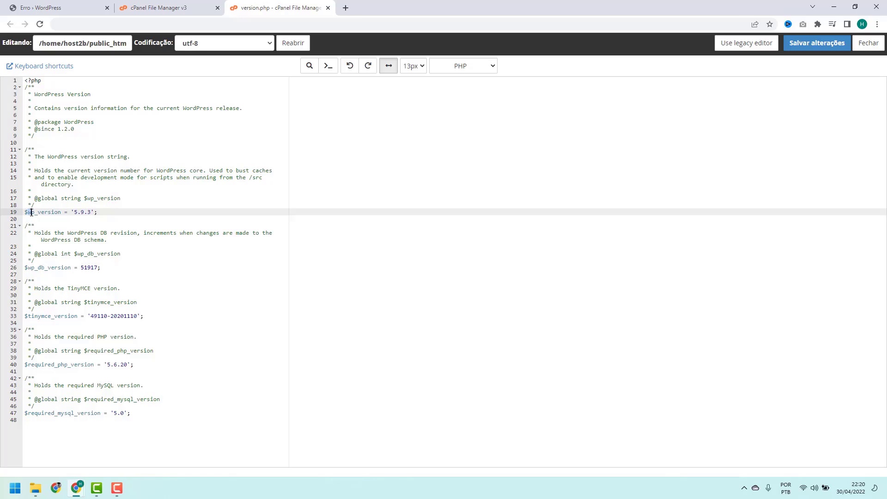
pyautogui.moveTo(42, 214); pyautogui.dragTo(92, 213)
pyautogui.press('Right')
pyautogui.moveTo(91, 212); pyautogui.dragTo(75, 214)
pyautogui.click(329, 8)
# Go to wordpress.org in a new browser tab, dismiss the translation prompt and open the Get WordPress page
pyautogui.click(235, 8)
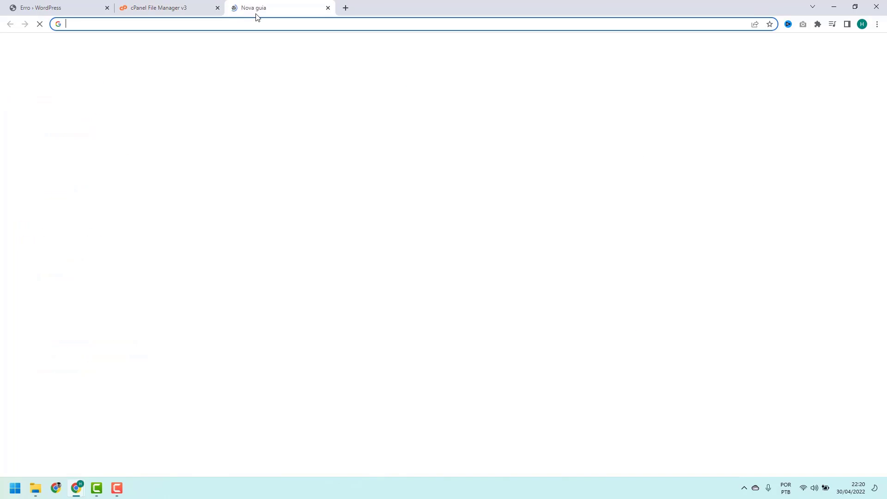
pyautogui.write('wordpress.or')
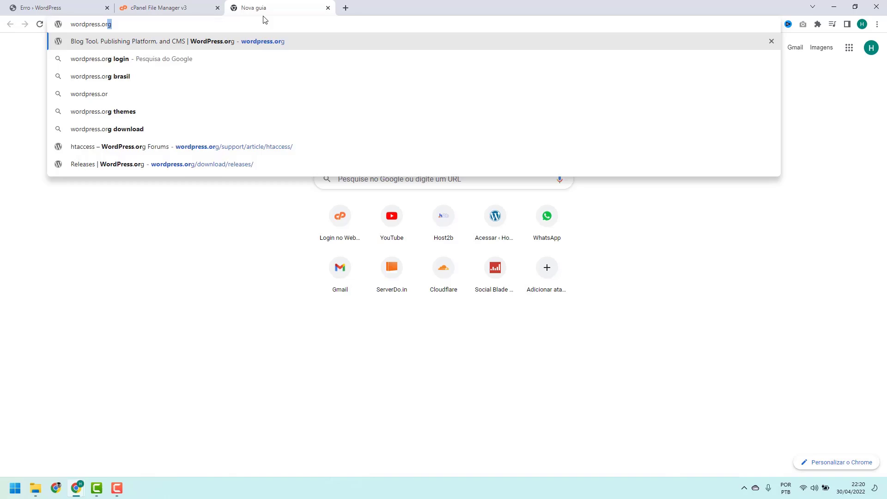
pyautogui.press('Return')
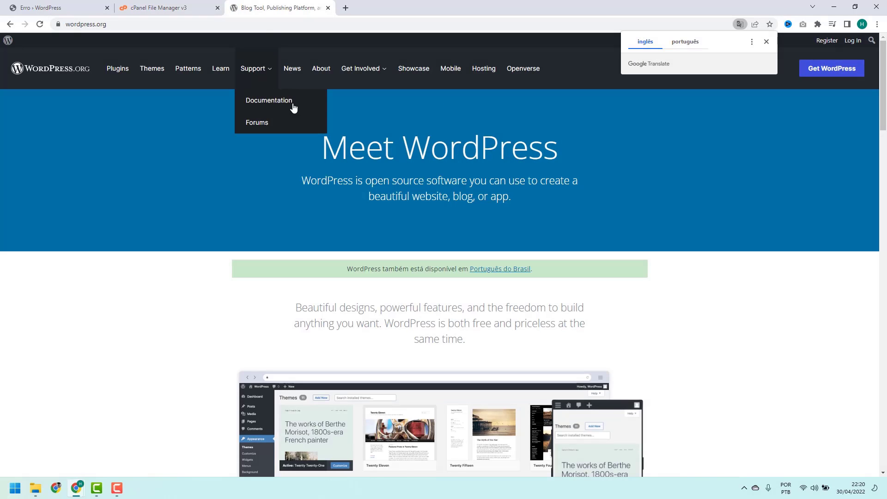
pyautogui.click(587, 127)
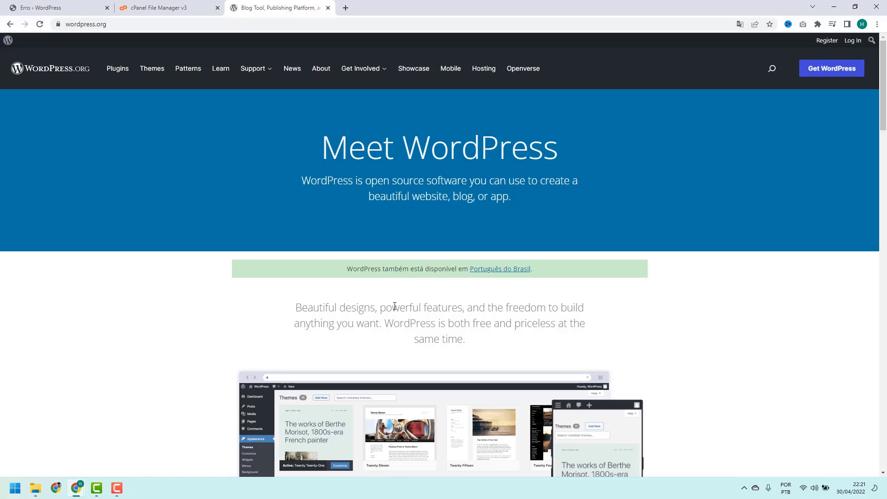
pyautogui.click(827, 73)
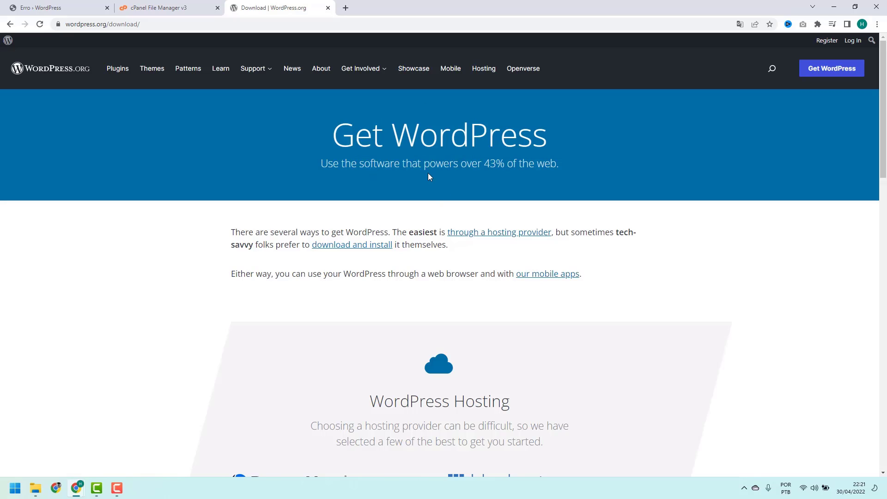
# Open the All Releases archive from the More resources section of the download page
pyautogui.scroll(-9, 417, 157)
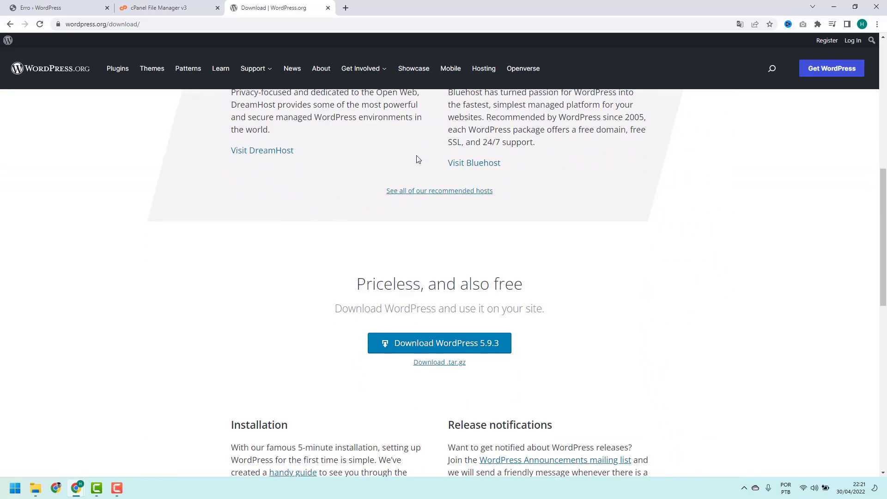
pyautogui.scroll(-3, 418, 158)
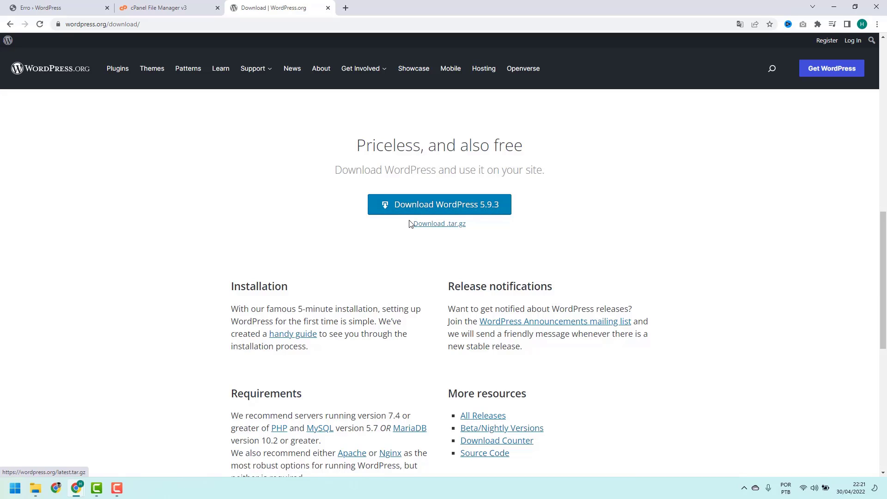
pyautogui.scroll(-1, 429, 219)
pyautogui.scroll(-3, 428, 220)
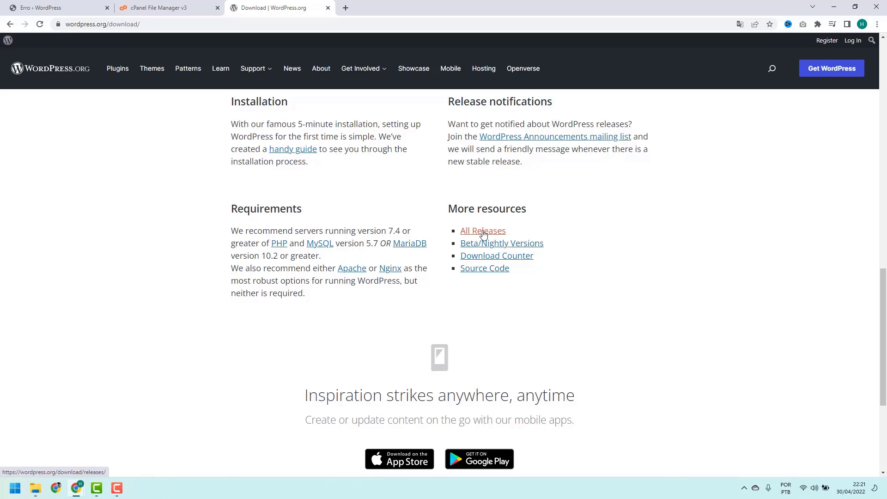
pyautogui.click(483, 233)
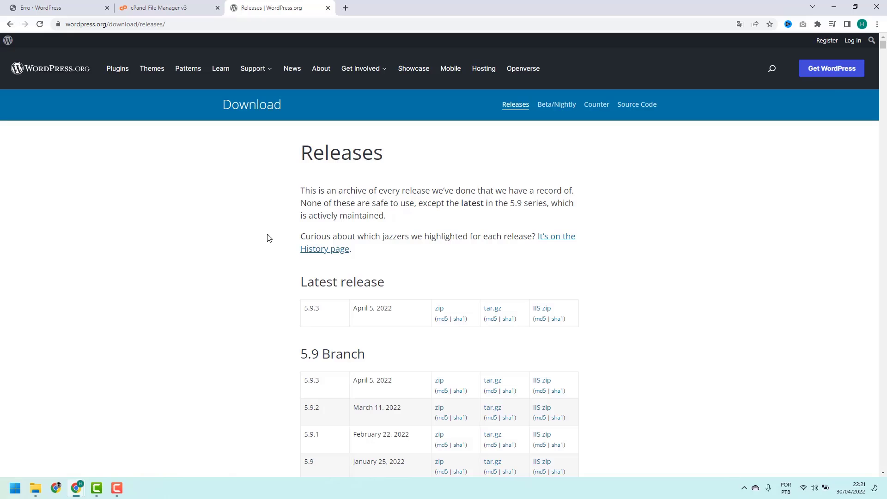
# Look through the release archive, comparing the version numbers listed in the 5.9 branch and the older branches
pyautogui.scroll(-20, 271, 252)
pyautogui.scroll(-20, 271, 260)
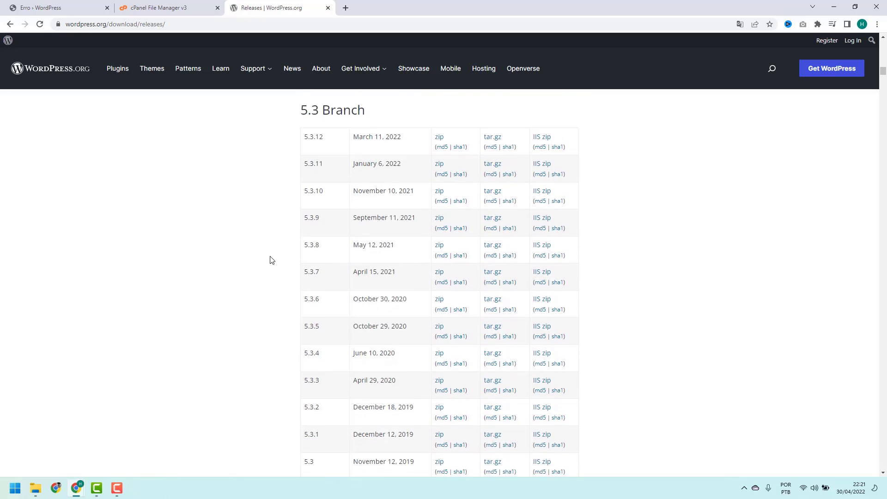
pyautogui.scroll(20, 272, 260)
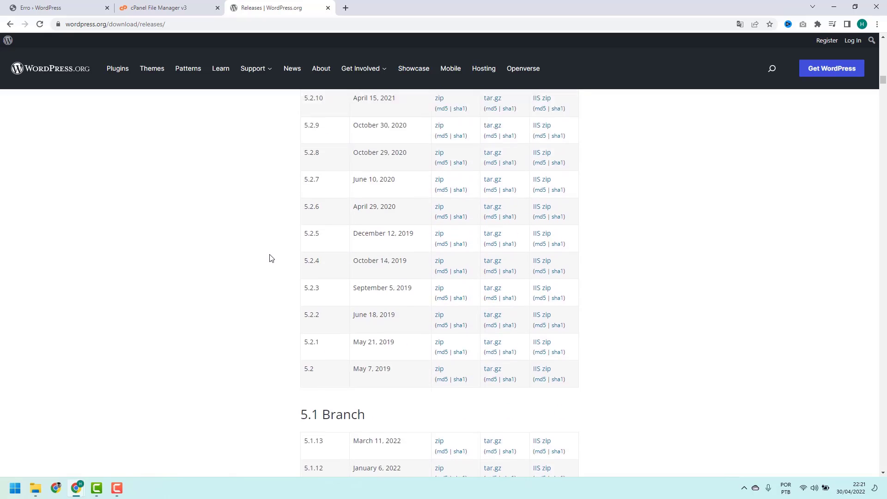
pyautogui.scroll(4, 271, 258)
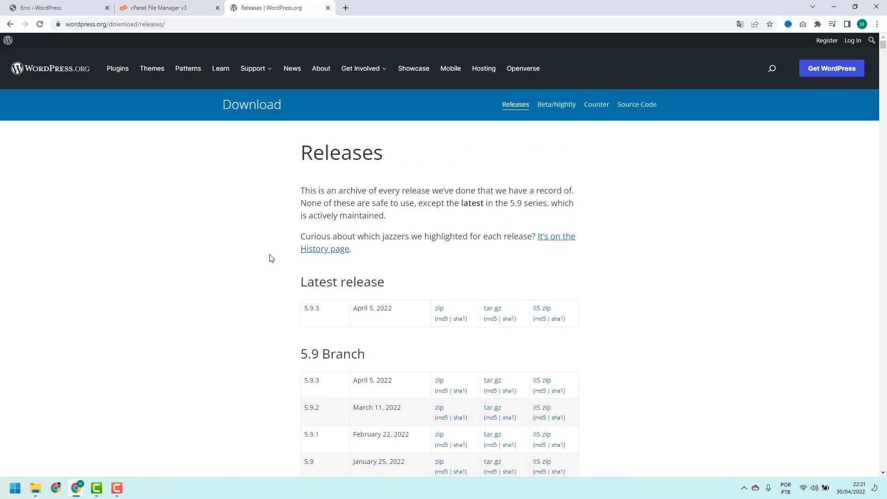
pyautogui.scroll(-3, 271, 257)
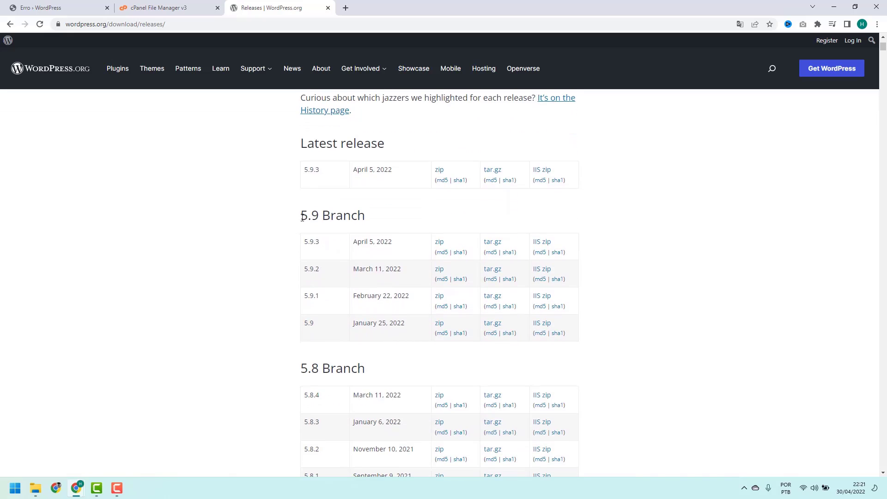
pyautogui.moveTo(301, 216); pyautogui.dragTo(316, 243)
pyautogui.scroll(-16, 300, 253)
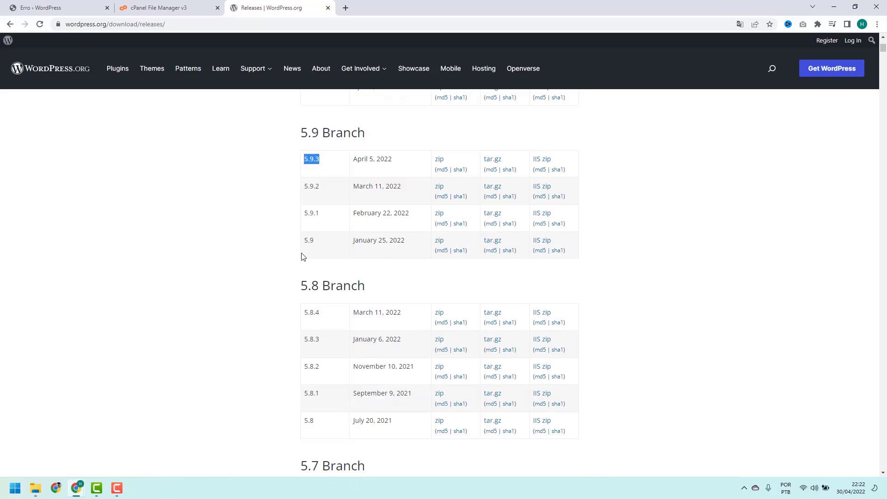
pyautogui.scroll(-1, 298, 326)
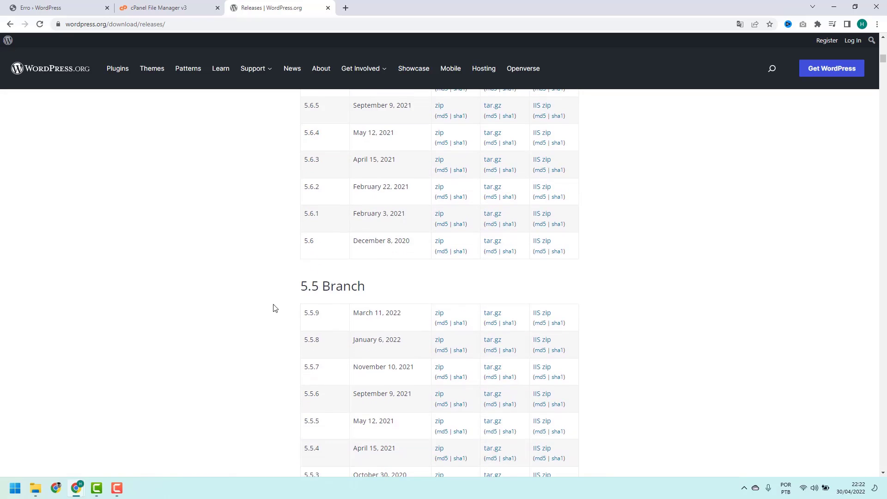
pyautogui.moveTo(303, 314); pyautogui.dragTo(320, 315)
pyautogui.click(311, 316)
pyautogui.scroll(-6, 319, 315)
pyautogui.scroll(20, 323, 316)
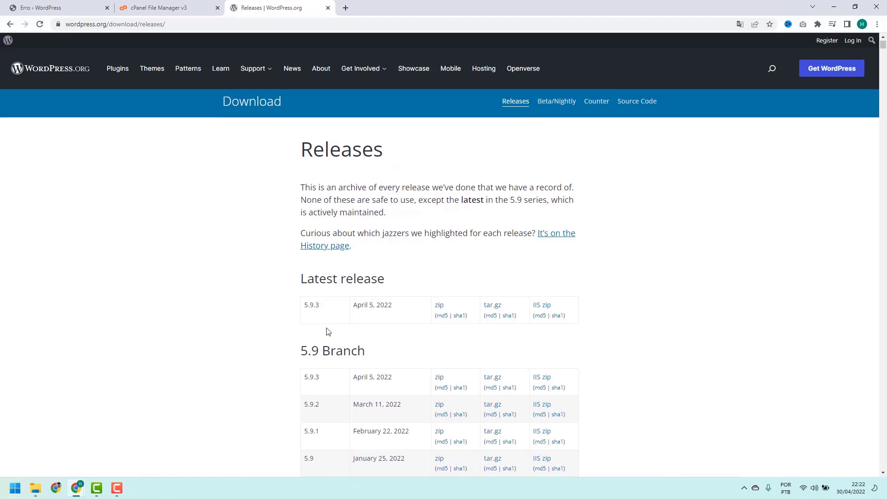
# Download the zip package of WordPress 5.9.3 from the 5.9 Branch list
pyautogui.scroll(-3, 327, 331)
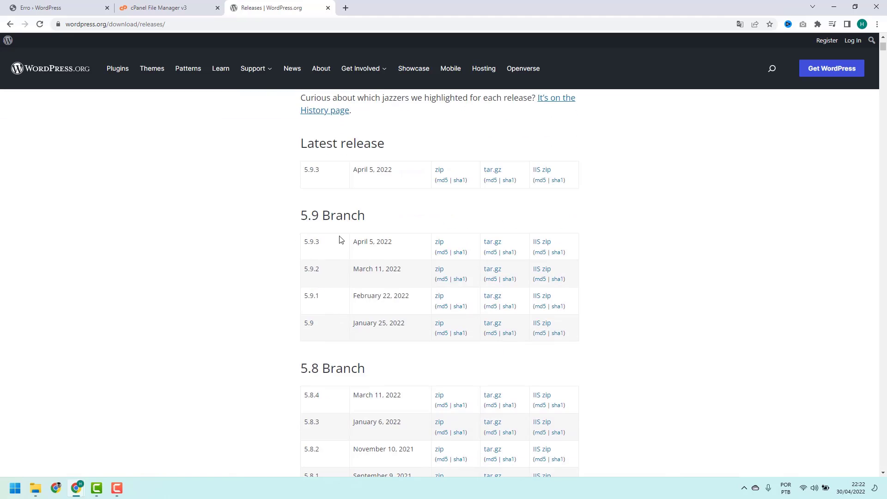
pyautogui.moveTo(305, 243); pyautogui.dragTo(318, 242)
pyautogui.click(318, 242)
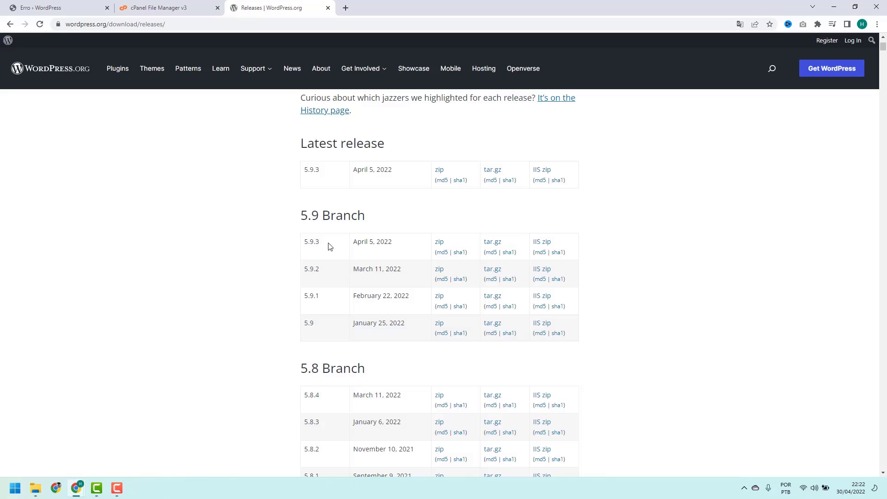
pyautogui.click(439, 243)
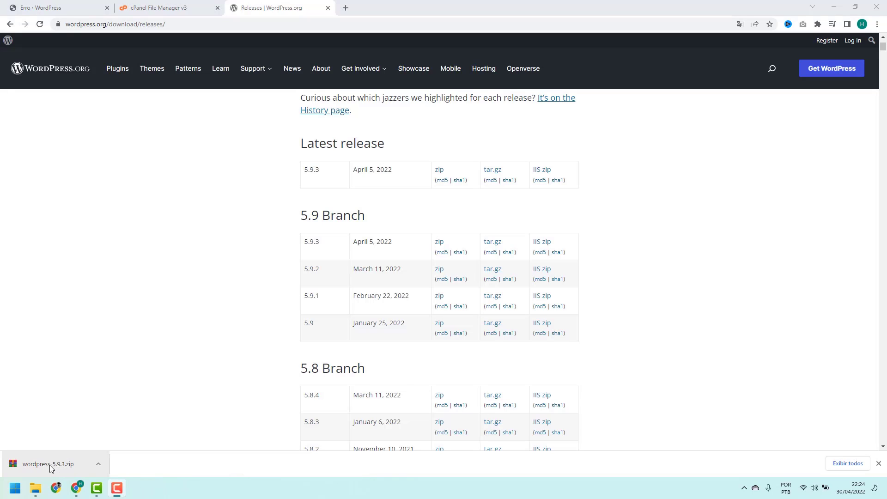
# Return to cPanel File Manager, go up to public_html and upload wordpress-5.9.3.zip from the Downloads folder there
pyautogui.click(183, 11)
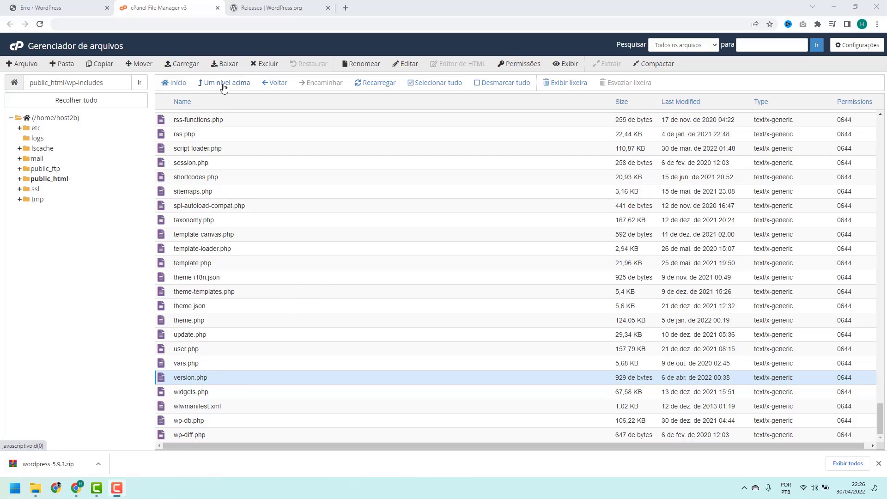
pyautogui.click(206, 87)
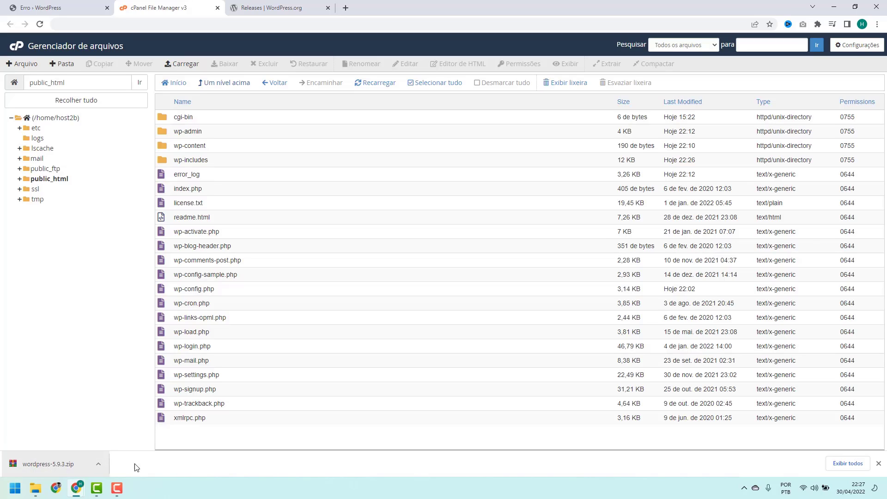
pyautogui.click(182, 70)
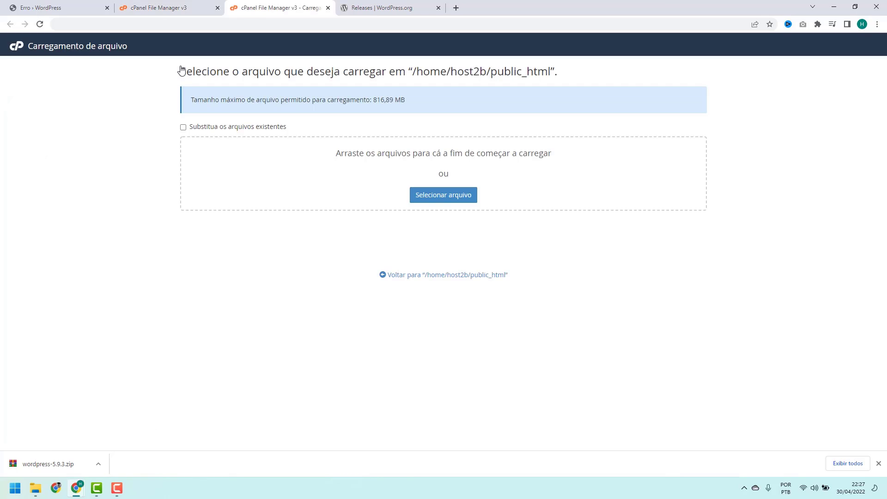
pyautogui.click(441, 204)
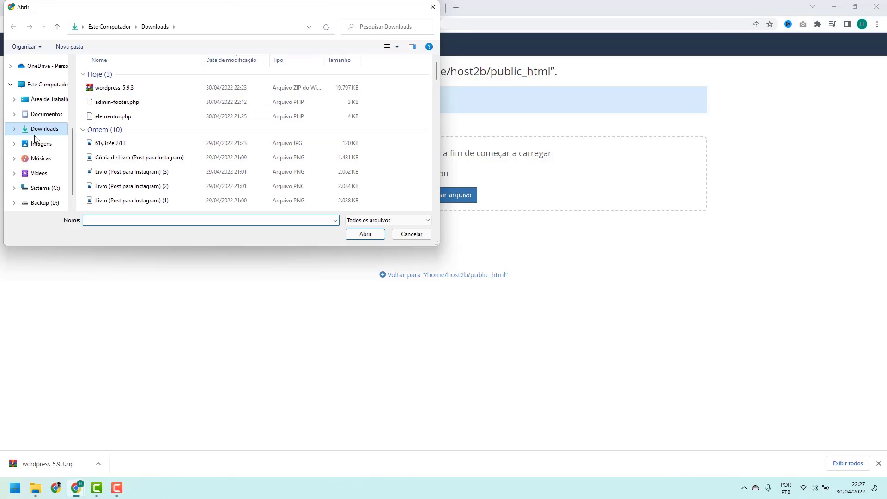
pyautogui.click(96, 90)
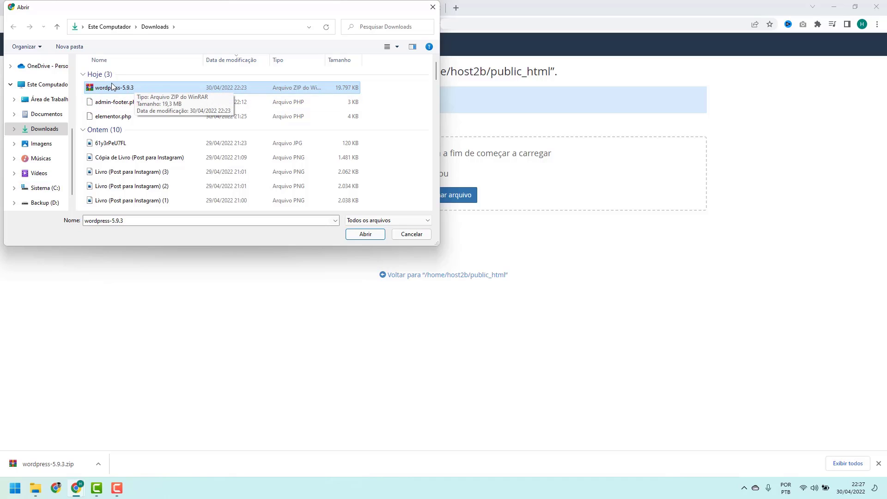
pyautogui.click(365, 235)
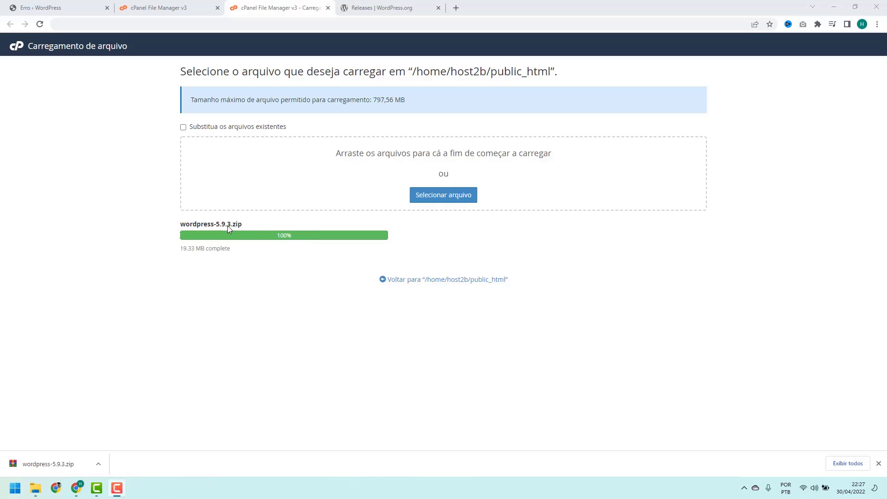
pyautogui.click(403, 280)
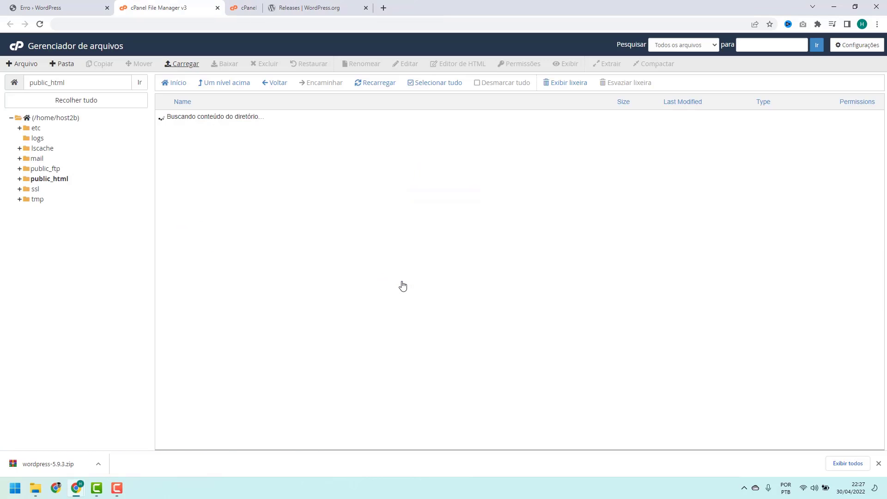
# Extract wordpress-5.9.3.zip into /public_html and close the extraction results
pyautogui.click(244, 234)
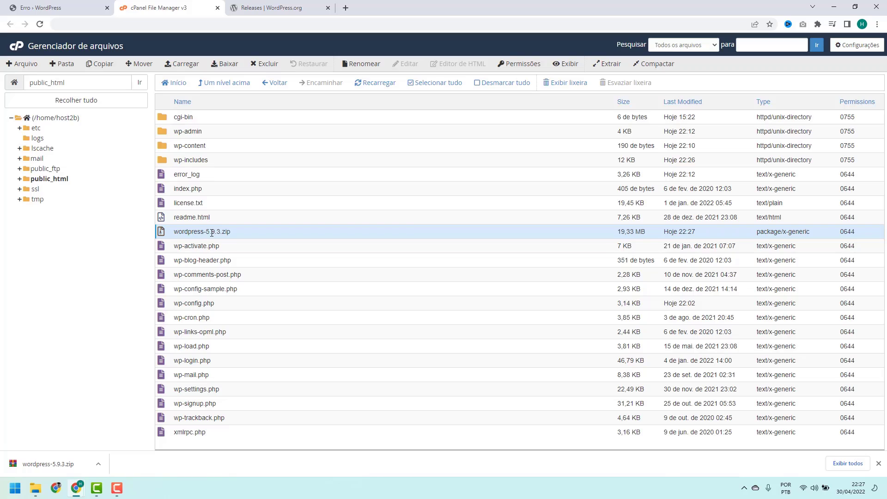
pyautogui.rightClick(237, 235)
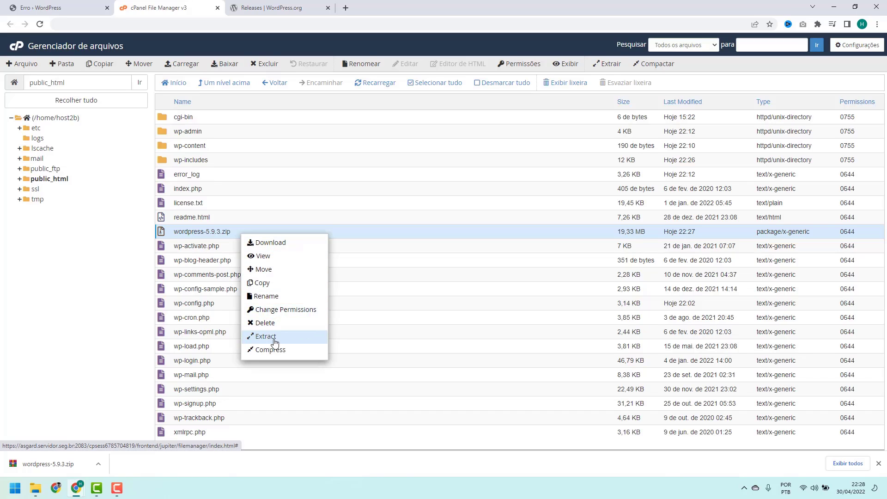
pyautogui.click(236, 236)
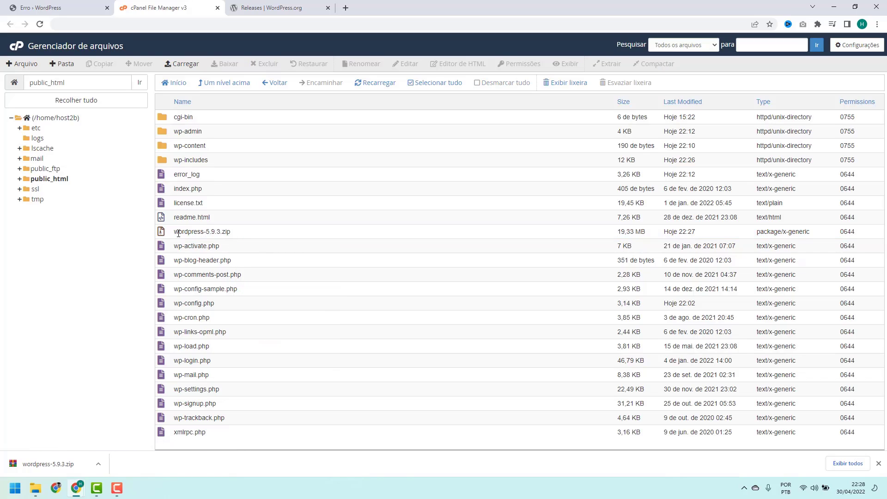
pyautogui.click(240, 237)
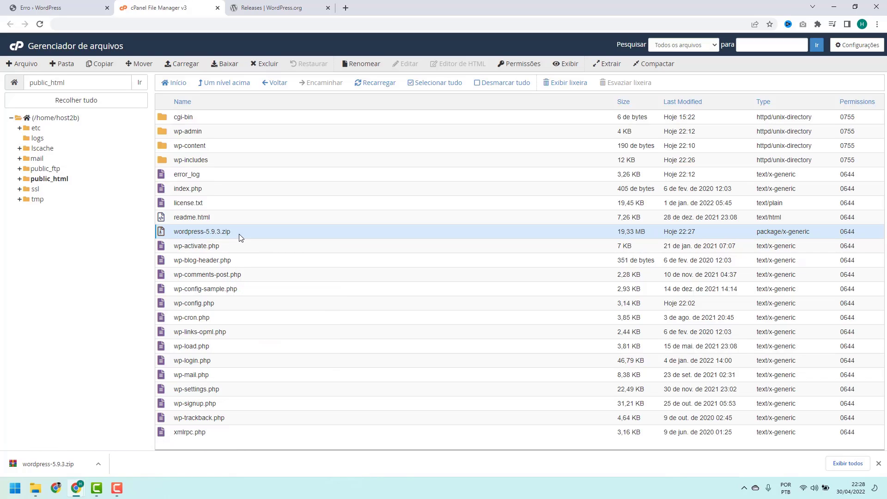
pyautogui.rightClick(240, 233)
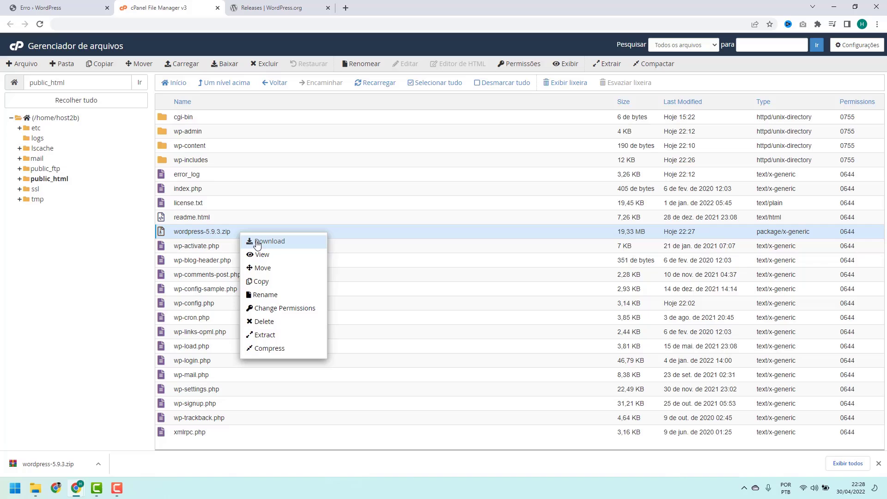
pyautogui.click(270, 336)
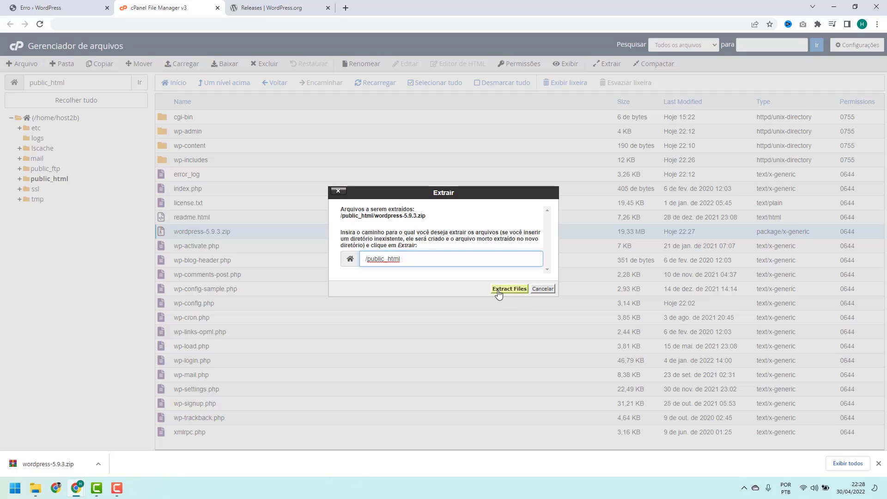
pyautogui.click(510, 289)
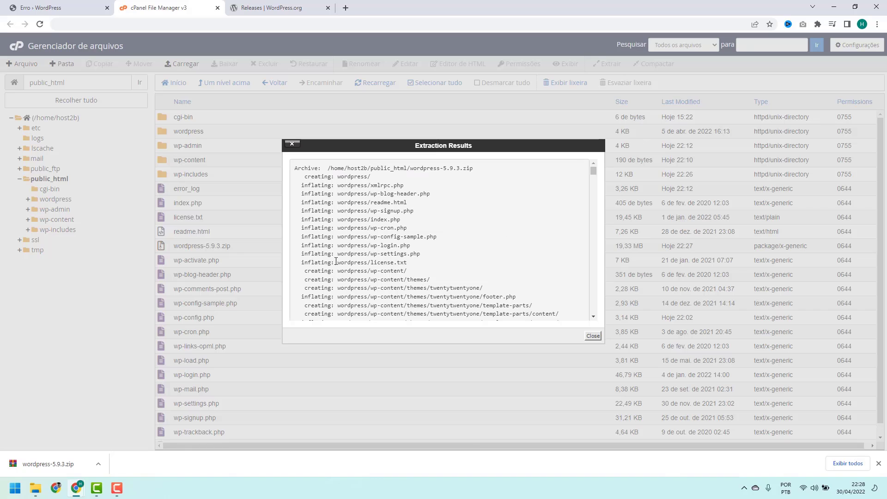
pyautogui.scroll(-1, 345, 257)
pyautogui.scroll(-3, 345, 257)
pyautogui.scroll(6, 344, 257)
pyautogui.click(592, 336)
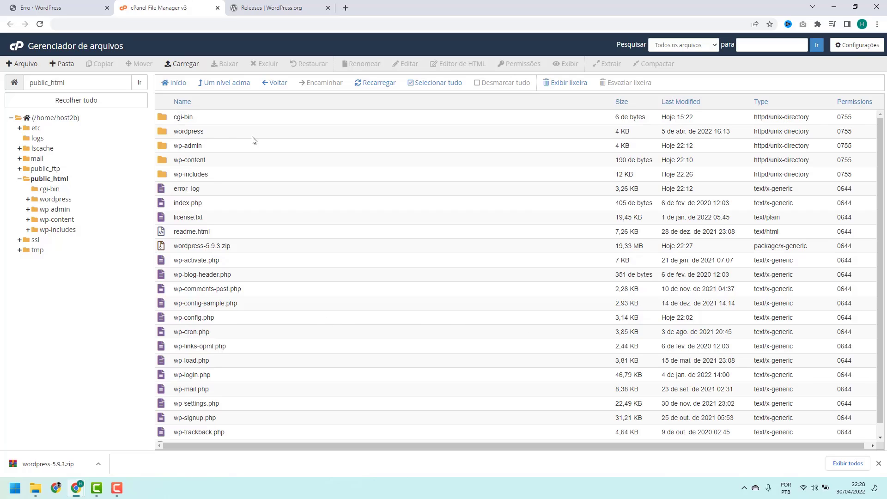
# Check the contents of the extracted wordpress folder, then compare them with the existing files in public_html
pyautogui.doubleClick(219, 134)
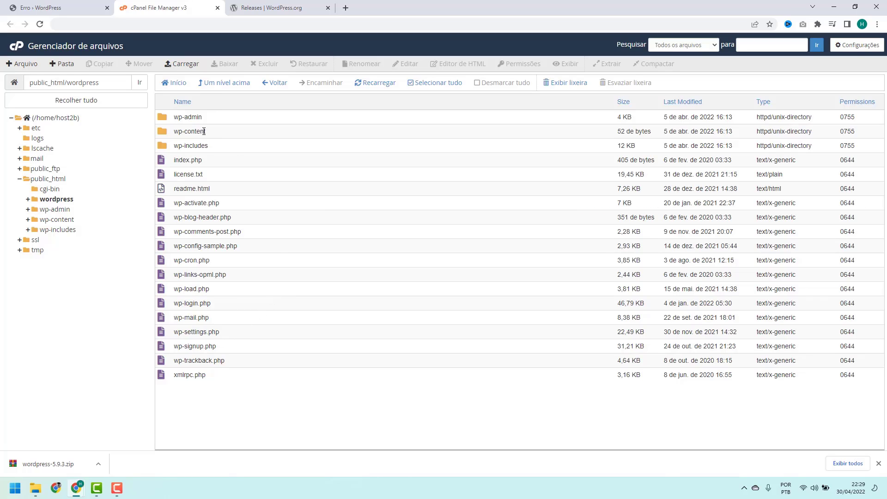
pyautogui.click(217, 83)
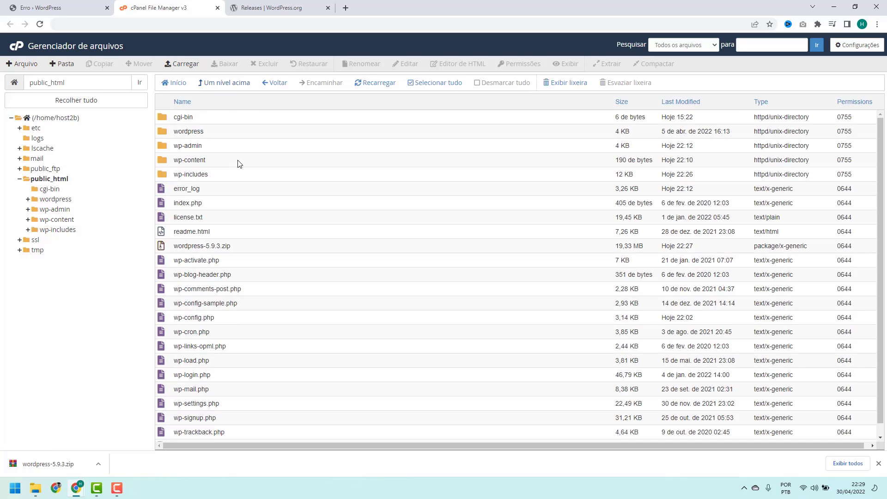
pyautogui.scroll(-1, 208, 159)
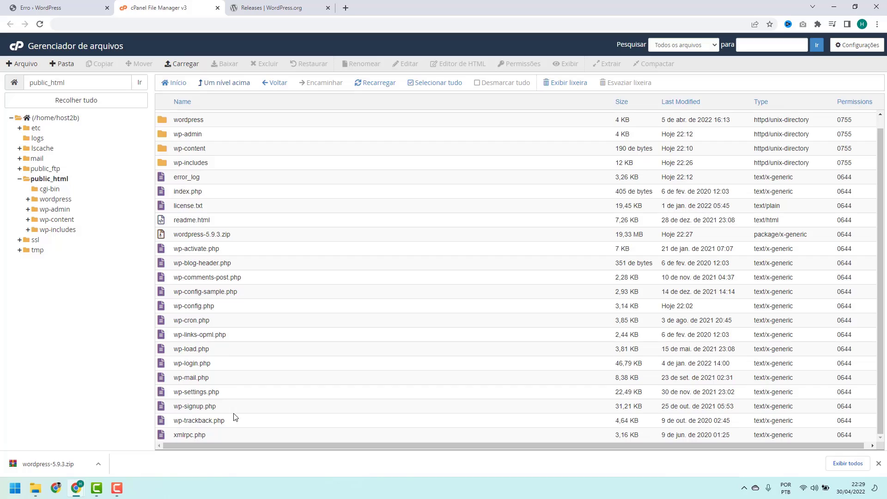
pyautogui.scroll(1, 229, 385)
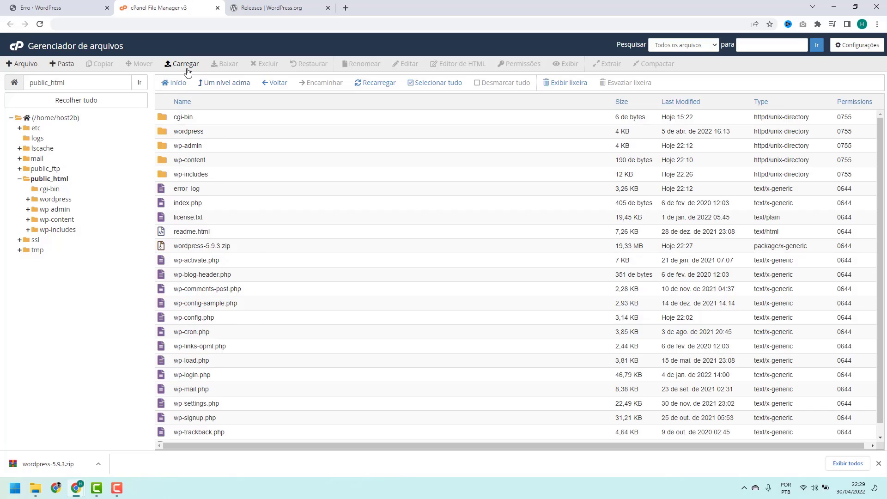
# Create a new folder named backup in /public_html
pyautogui.click(63, 69)
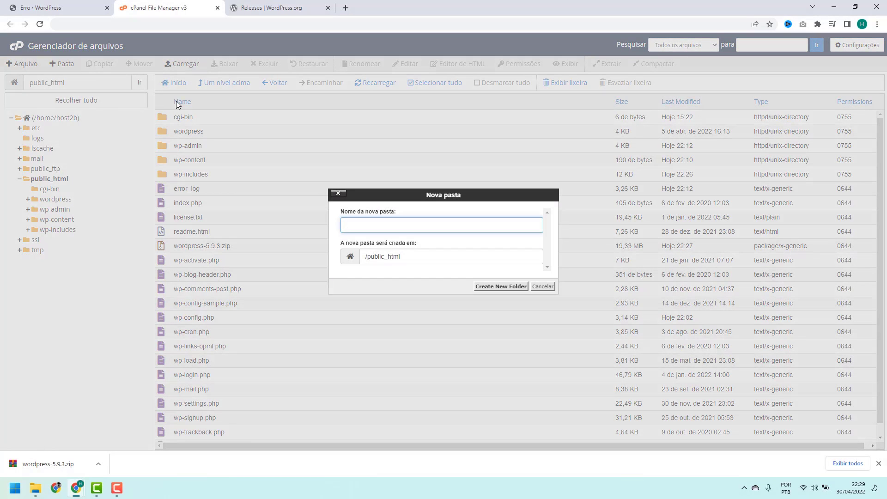
pyautogui.write('backup')
pyautogui.click(489, 286)
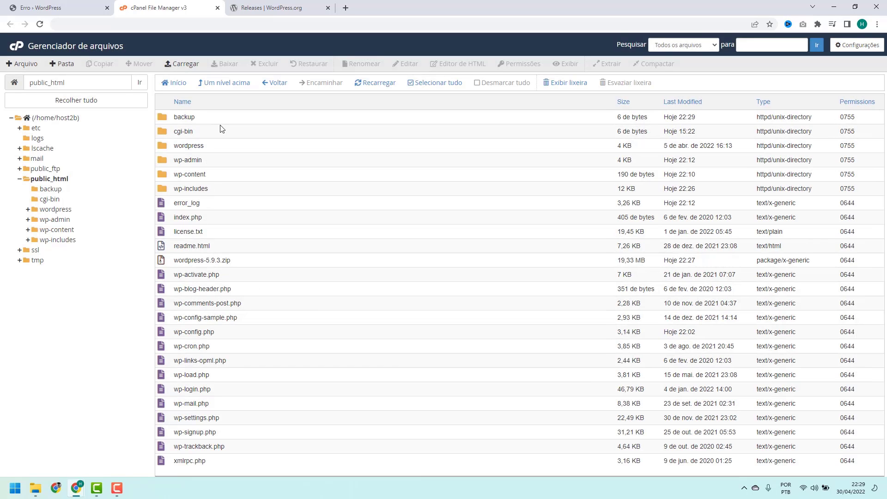
# Move all items from wp-admin through xmlrpc.php, except wp-content and wp-config.php, into /public_html/backup
pyautogui.click(231, 165)
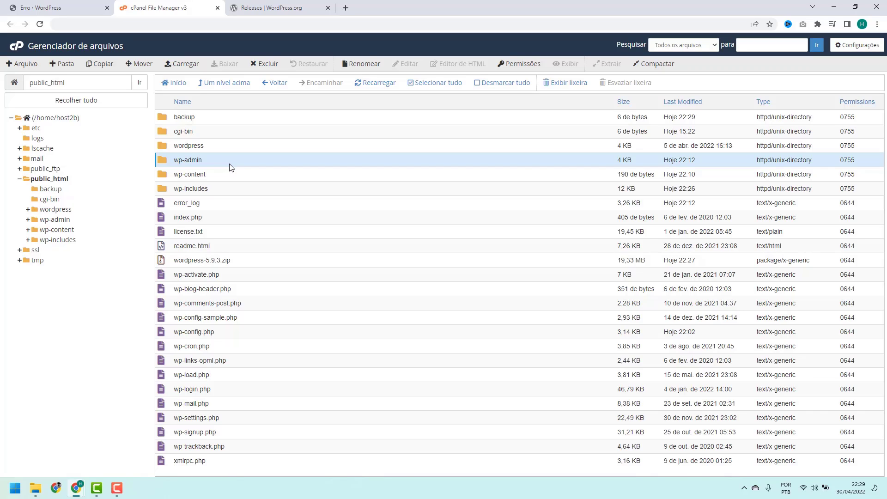
pyautogui.click(231, 167)
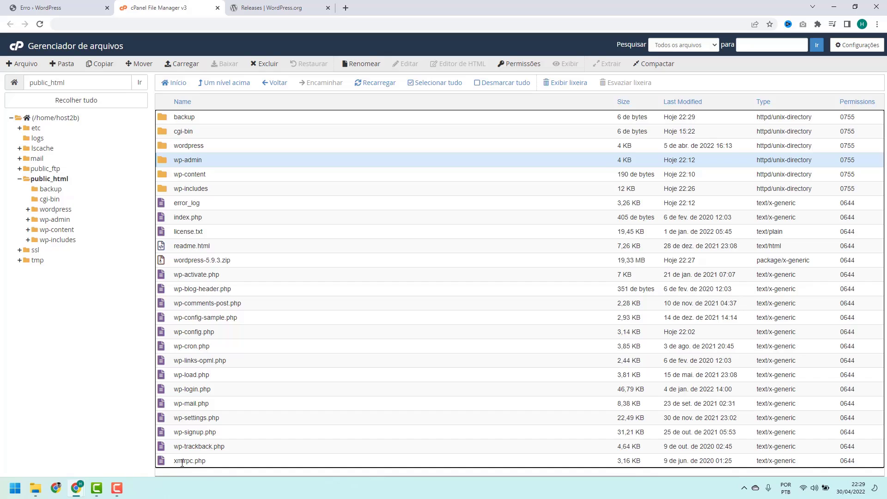
pyautogui.keyDown('shift'); pyautogui.click(213, 462); pyautogui.keyUp('shift')
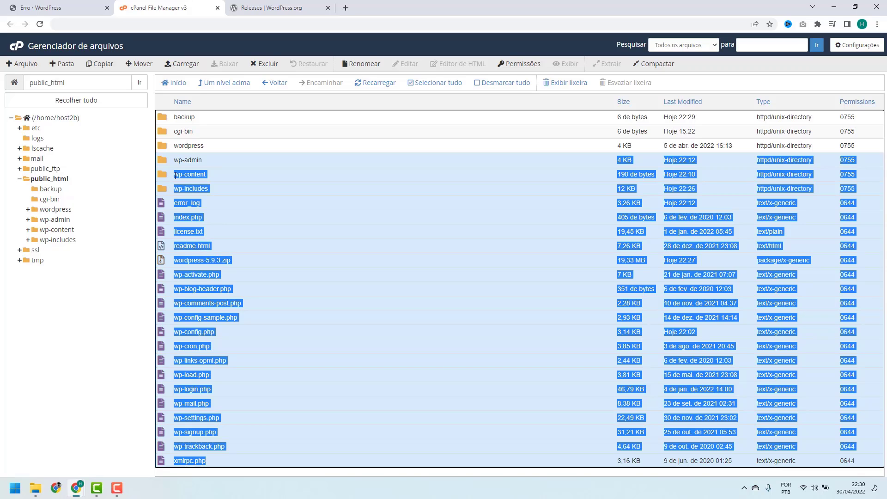
pyautogui.keyDown('ctrl'); pyautogui.click(214, 177); pyautogui.keyUp('ctrl')
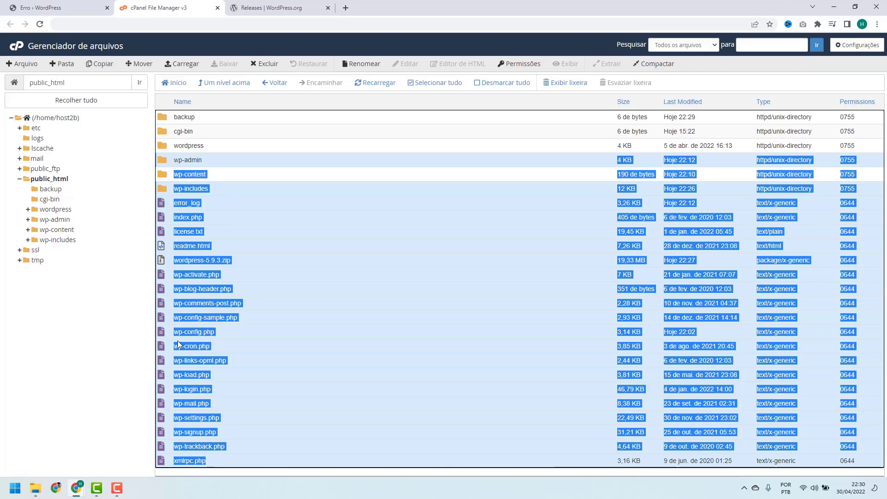
pyautogui.keyDown('ctrl'); pyautogui.click(230, 332); pyautogui.keyUp('ctrl')
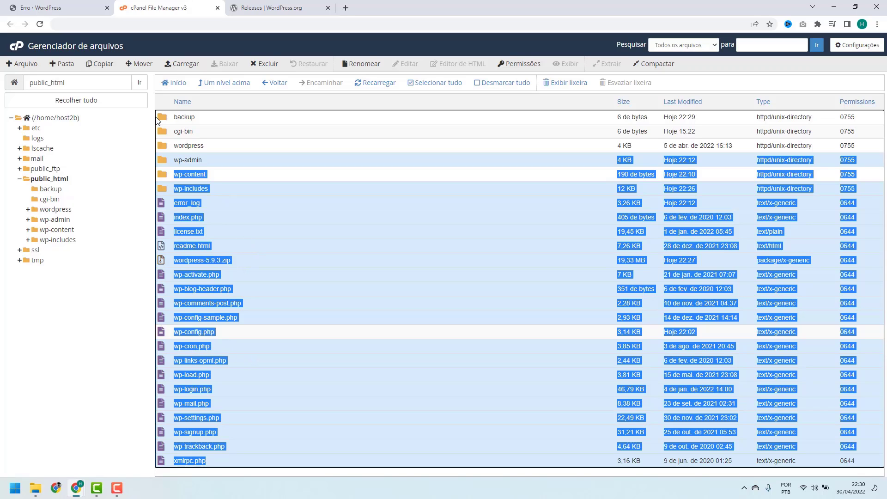
pyautogui.click(139, 68)
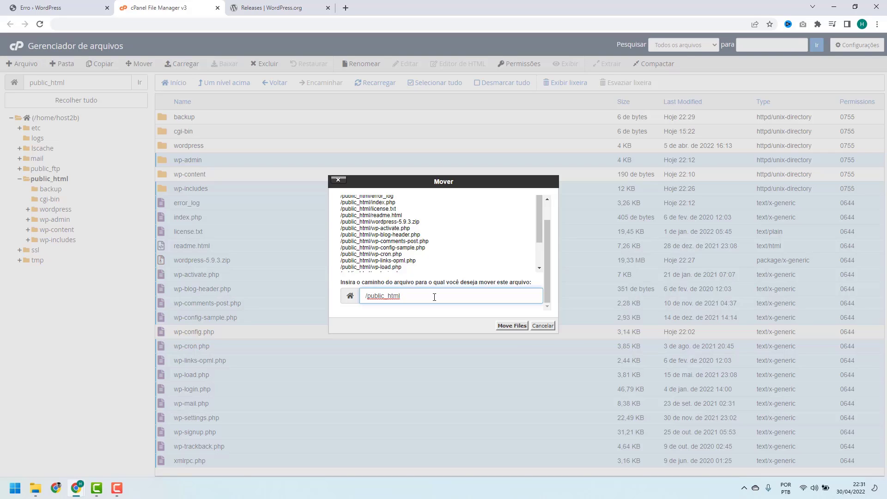
pyautogui.write('/')
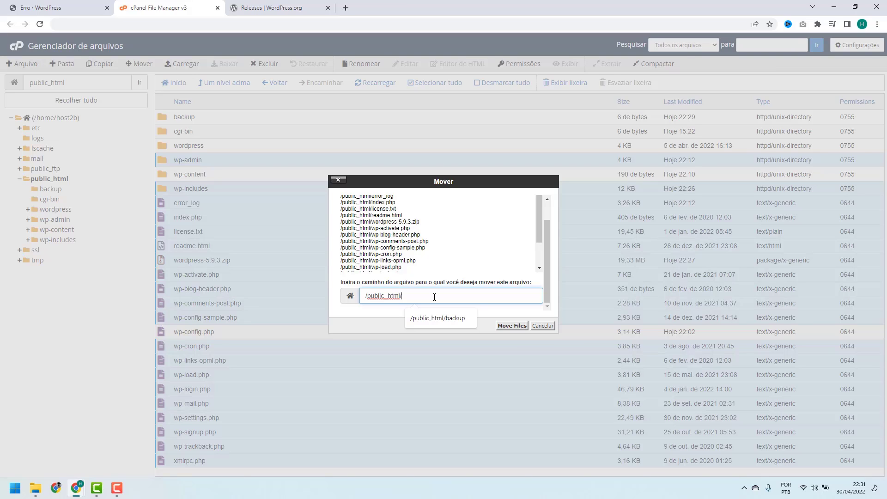
pyautogui.write('backup')
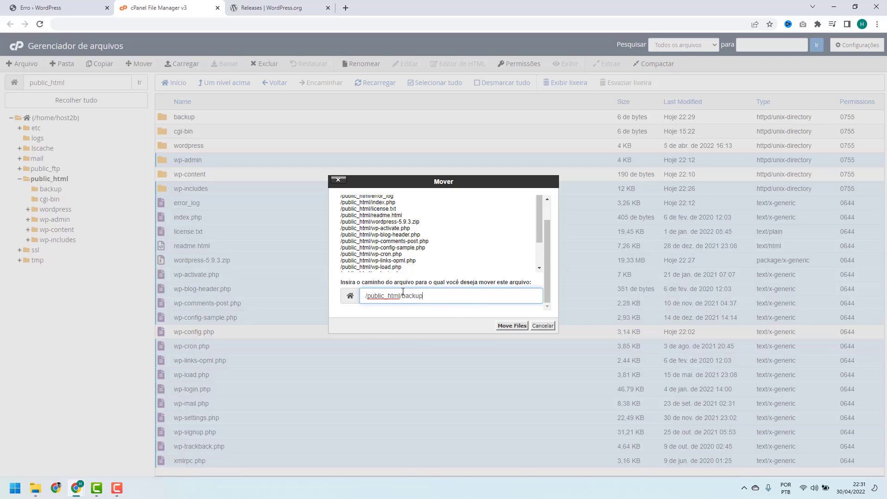
pyautogui.click(508, 327)
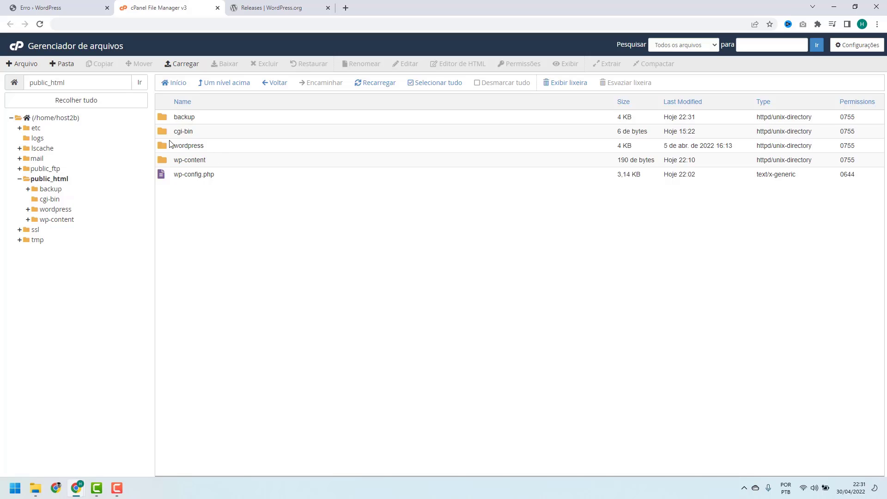
# Move everything in the wordpress folder except wp-content into /public_html, then return to the public_html folder
pyautogui.doubleClick(207, 145)
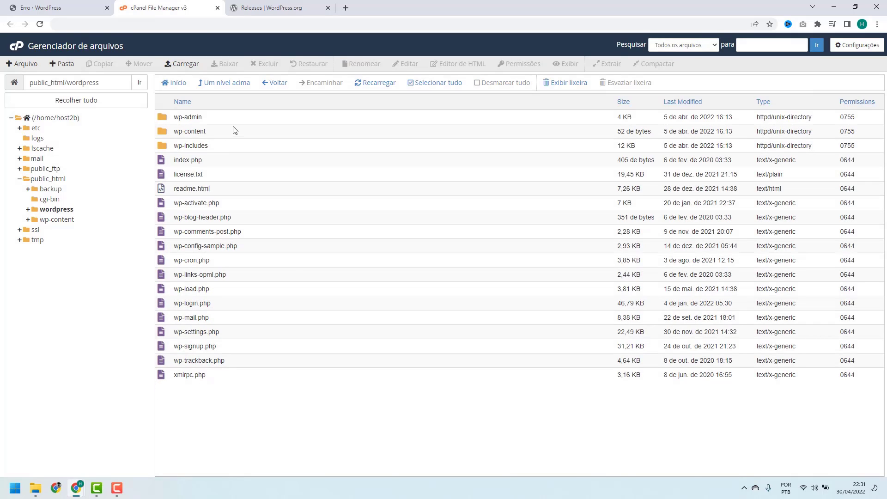
pyautogui.click(222, 123)
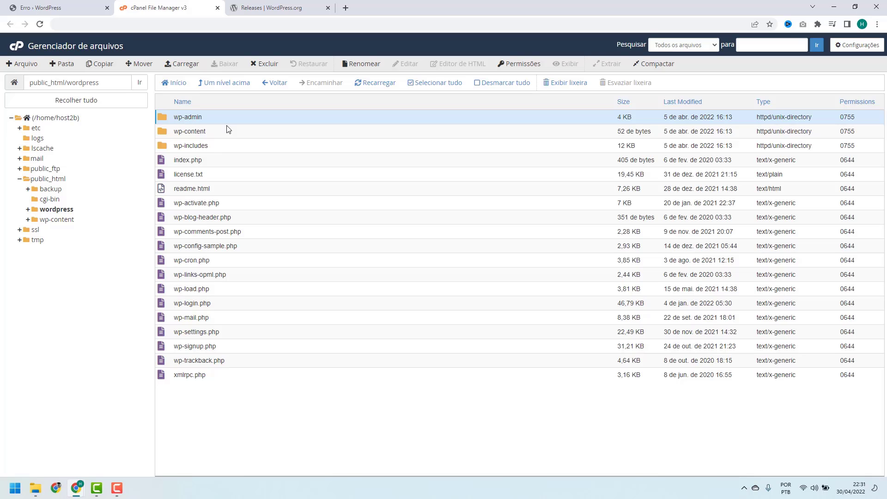
pyautogui.keyDown('shift'); pyautogui.click(225, 375); pyautogui.keyUp('shift')
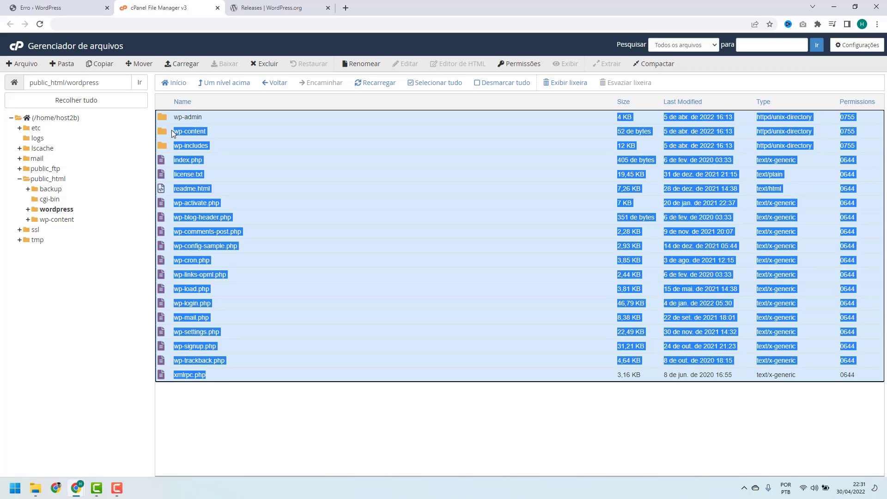
pyautogui.keyDown('ctrl'); pyautogui.click(223, 131); pyautogui.keyUp('ctrl')
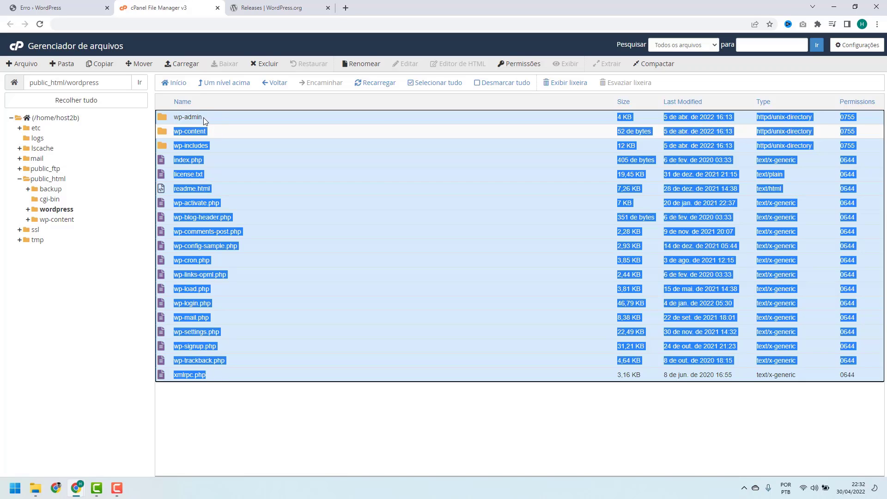
pyautogui.click(143, 67)
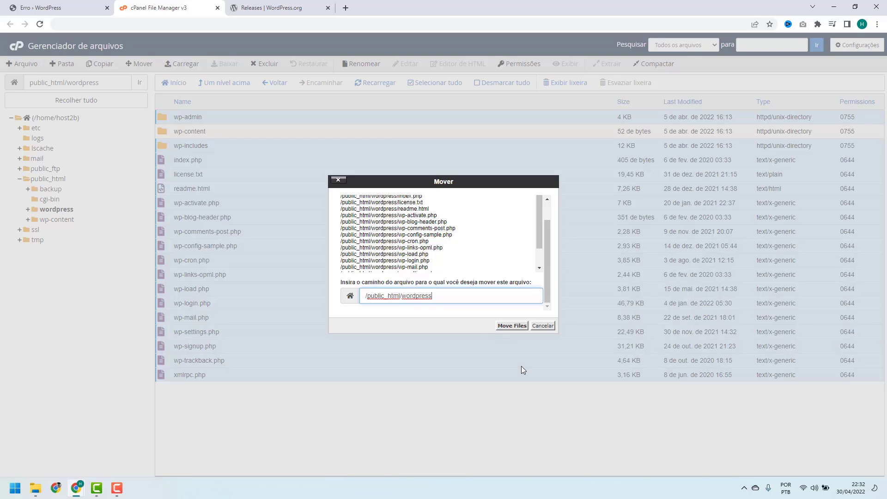
pyautogui.press('BackSpace')
pyautogui.press('BackSpace')
pyautogui.press('BackSpace')
pyautogui.press('BackSpace')
pyautogui.press('BackSpace')
pyautogui.press('BackSpace')
pyautogui.press('BackSpace')
pyautogui.press('BackSpace')
pyautogui.press('BackSpace')
pyautogui.press('BackSpace')
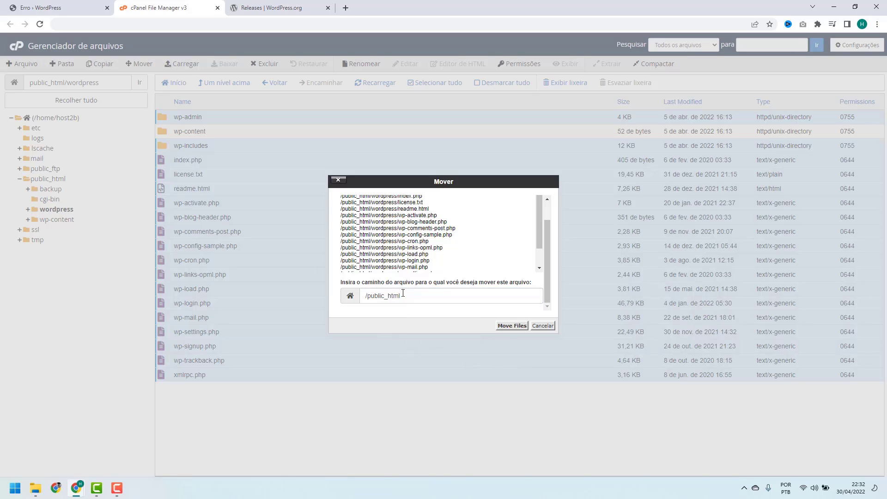
pyautogui.click(506, 326)
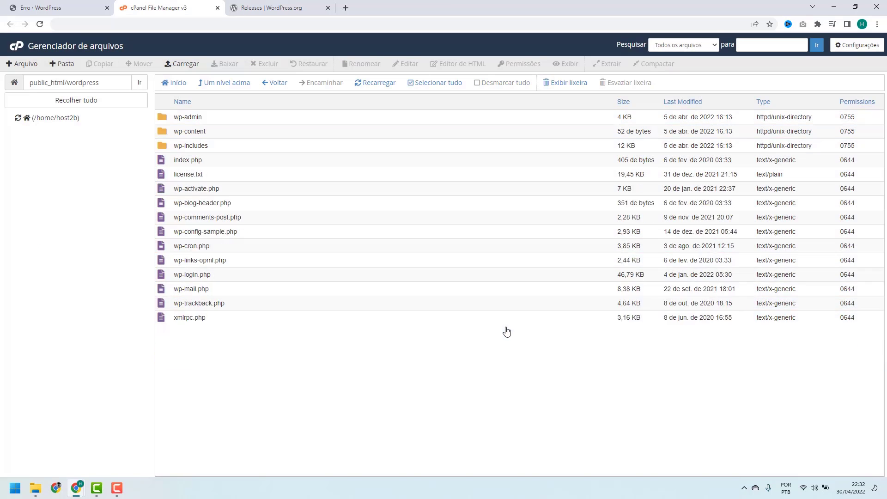
pyautogui.click(227, 86)
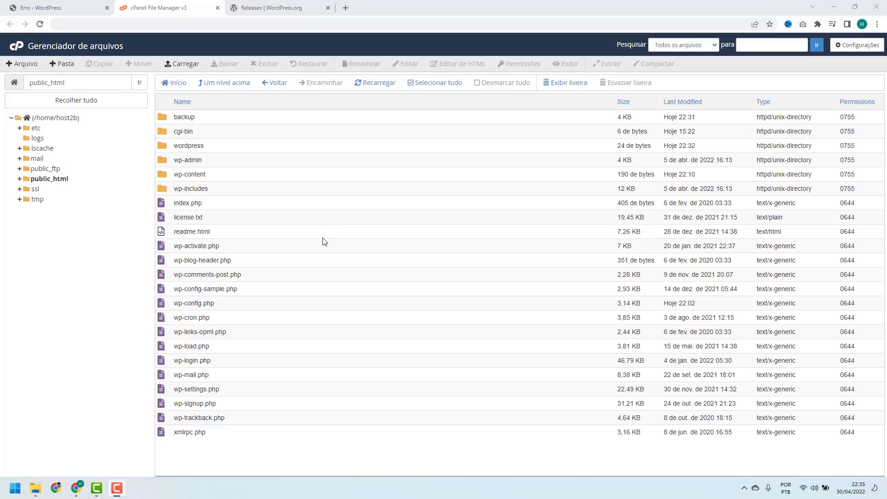
# Reload the host2b.online site and look through its homepage to check that it loads
pyautogui.click(69, 9)
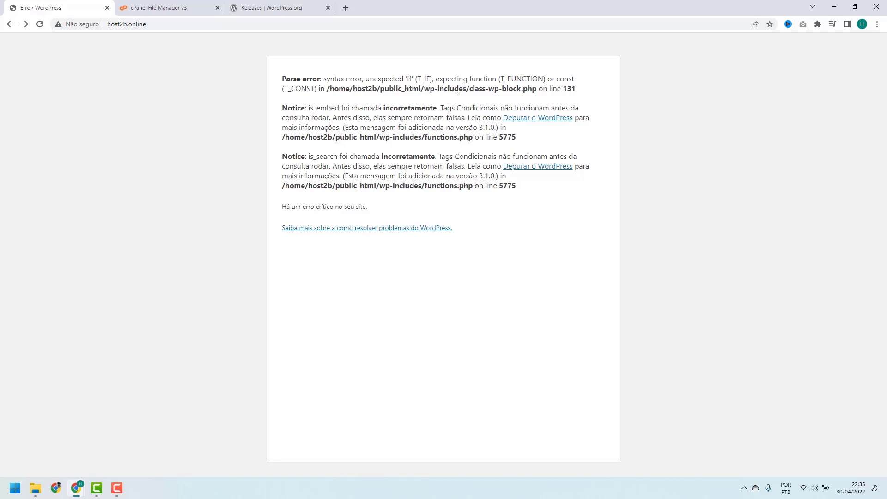
pyautogui.click(39, 25)
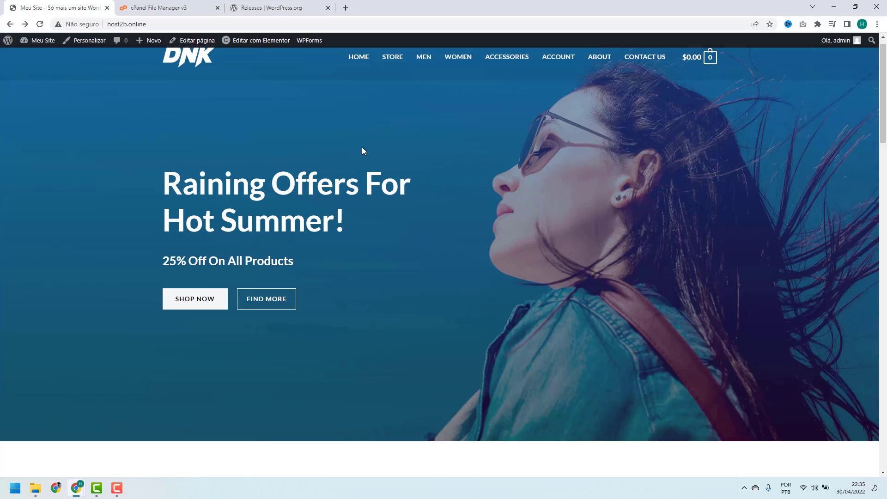
pyautogui.scroll(-20, 362, 148)
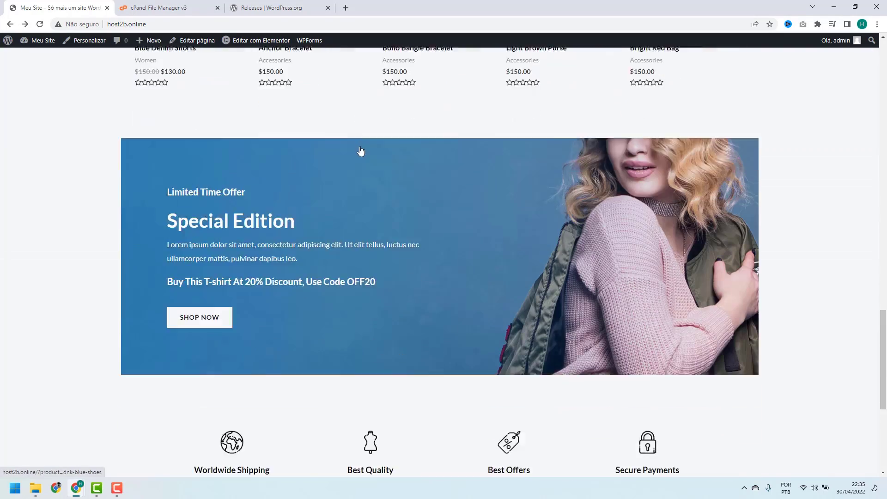
pyautogui.scroll(-8, 361, 151)
pyautogui.scroll(20, 319, 309)
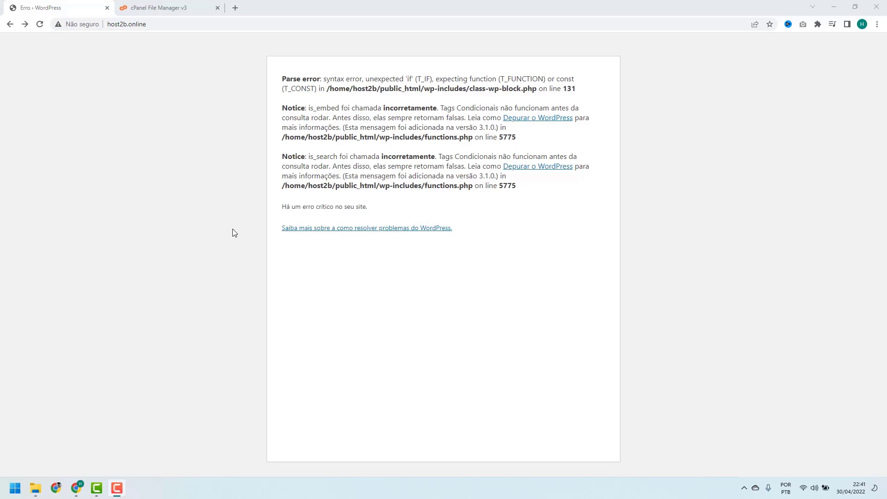
# Turn on the display of hidden files (dotfiles) in the cPanel File Manager preferences and save them
pyautogui.click(168, 5)
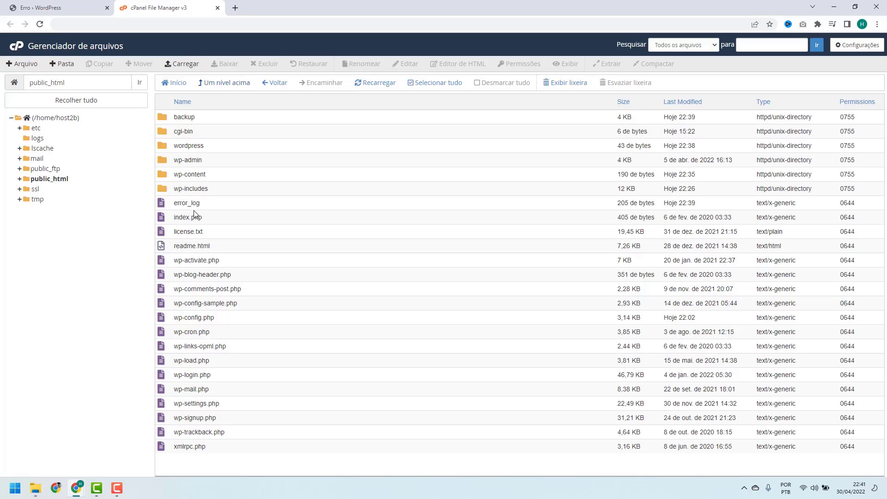
pyautogui.click(853, 48)
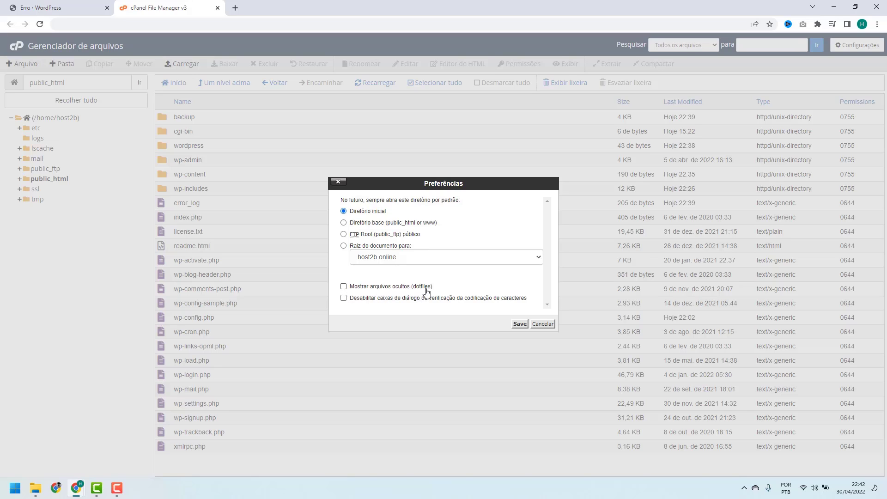
pyautogui.click(344, 287)
pyautogui.click(519, 324)
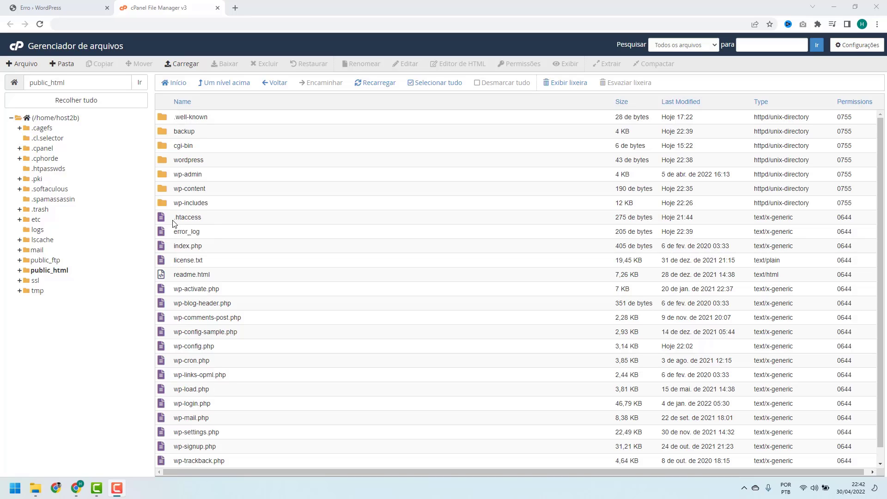
# Rename the .htaccess file in public_html to .htaccess-antigo
pyautogui.click(206, 219)
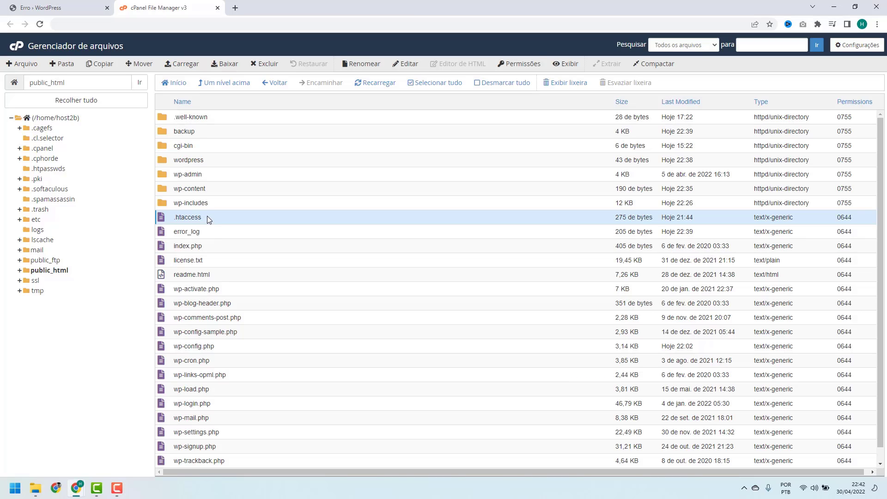
pyautogui.rightClick(209, 219)
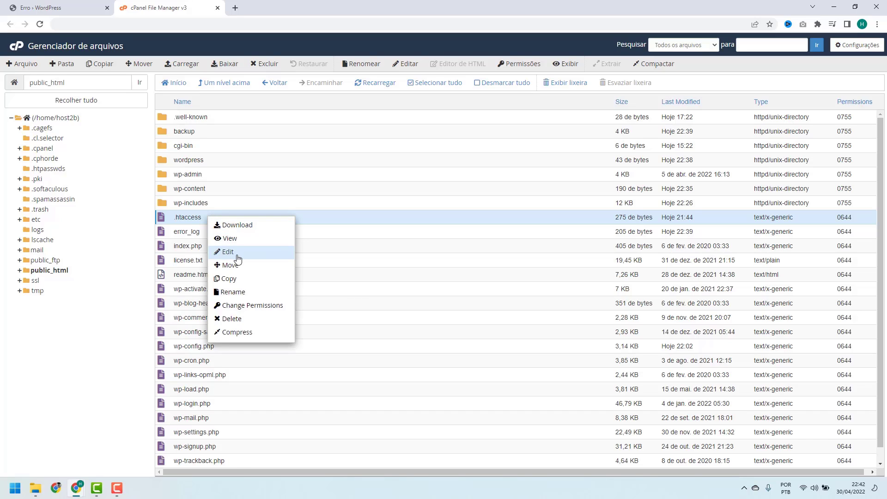
pyautogui.rightClick(240, 216)
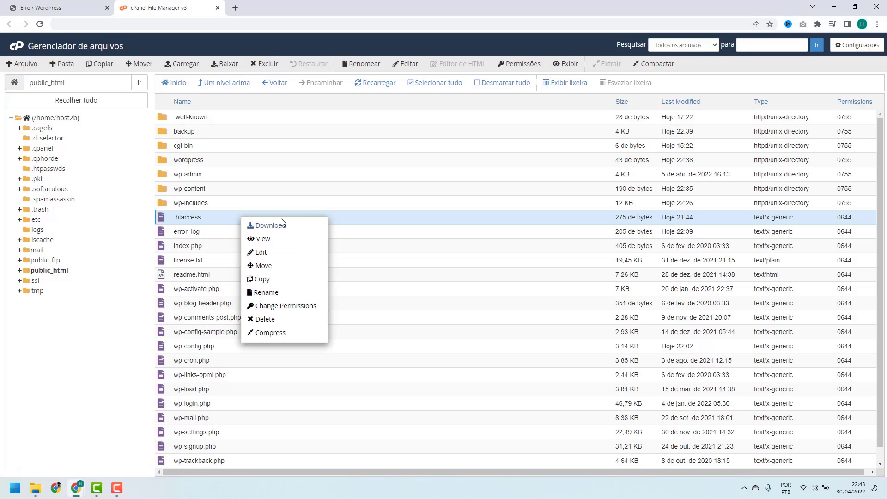
pyautogui.click(264, 293)
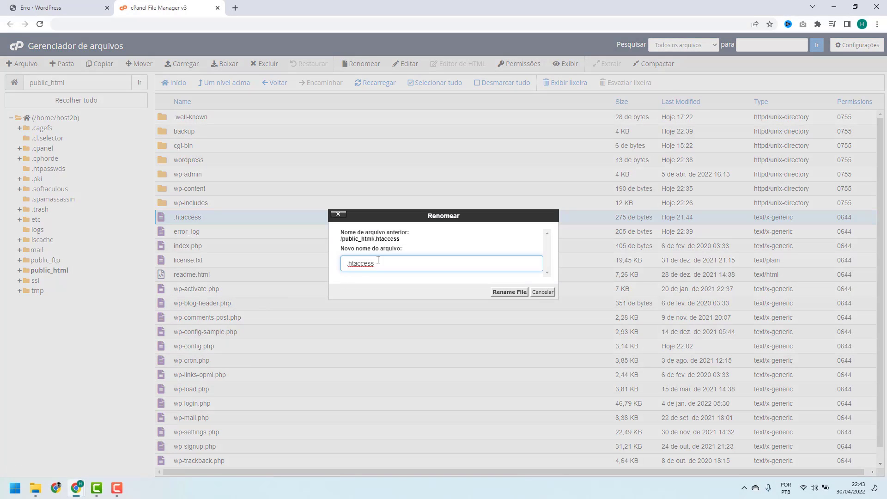
pyautogui.write('-antigo')
pyautogui.click(503, 300)
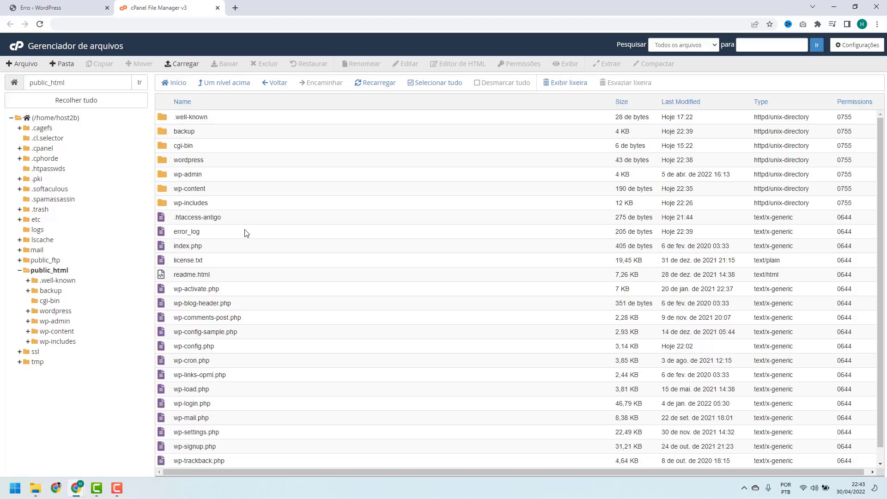
# Create a new file named .htaccess in /public_html
pyautogui.click(23, 67)
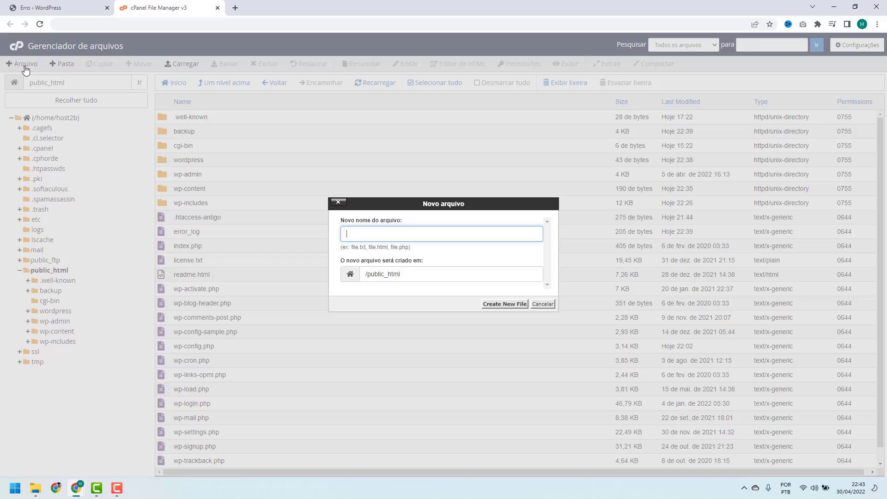
pyautogui.write('.htaccess')
pyautogui.click(506, 304)
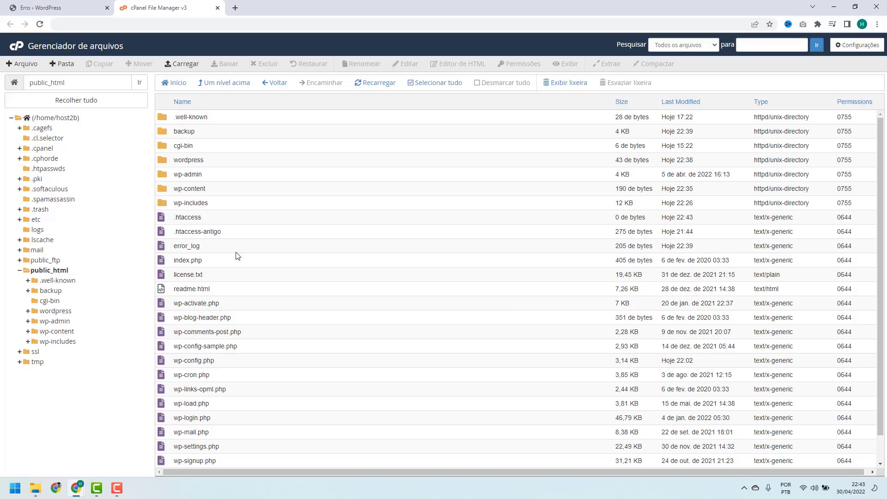
# Open the new empty .htaccess file in the code editor, accepting the encoding dialog
pyautogui.click(223, 220)
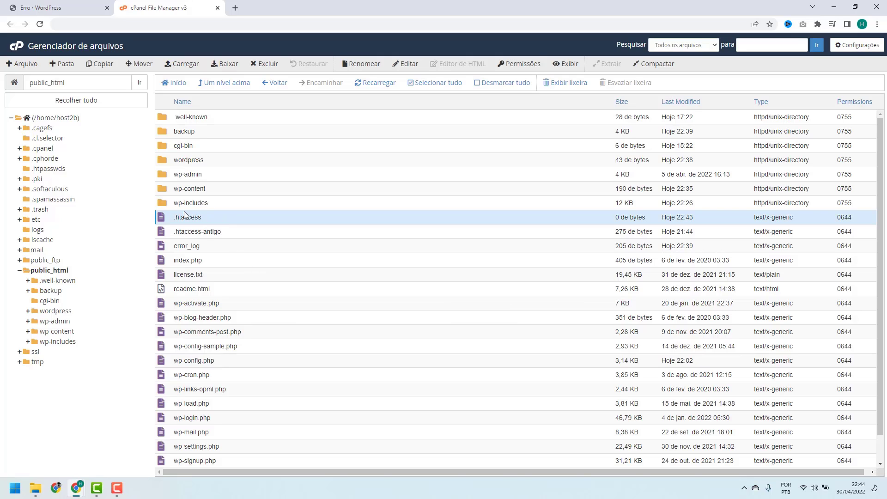
pyautogui.rightClick(205, 217)
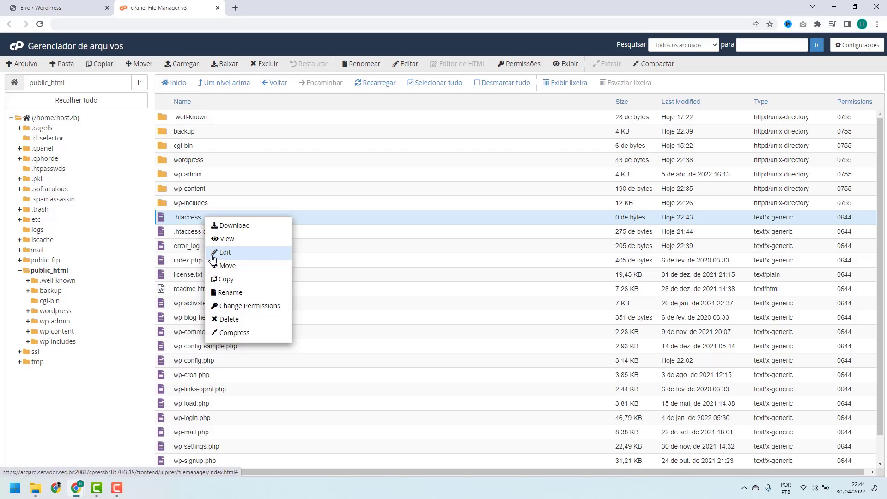
pyautogui.click(229, 257)
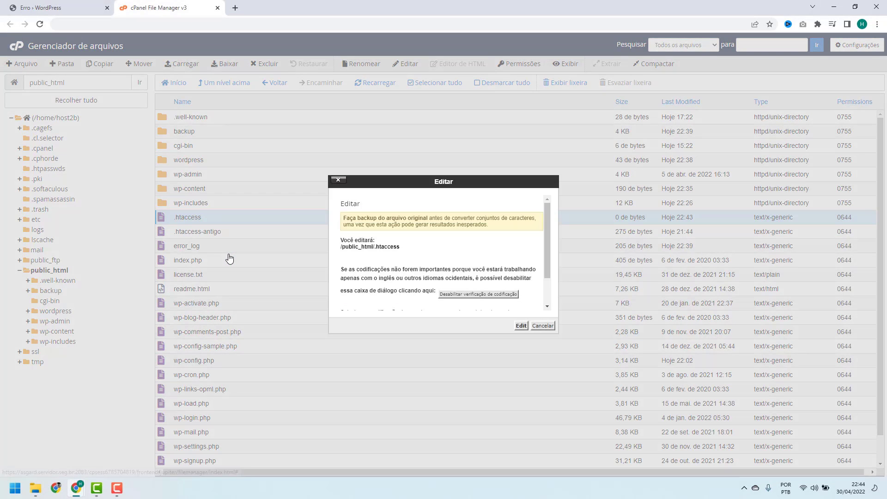
pyautogui.click(520, 325)
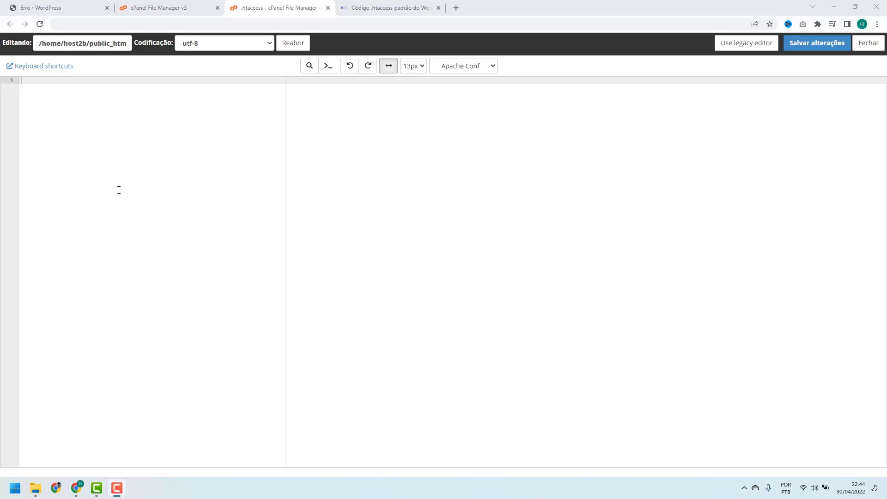
# Copy the default WordPress .htaccess code, from # BEGIN WordPress to # END WordPress, from the host2b.net article
pyautogui.click(367, 6)
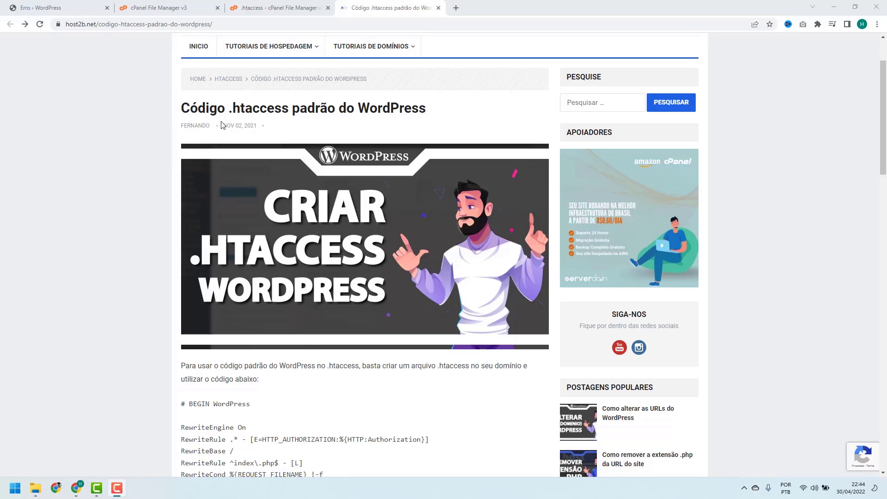
pyautogui.scroll(-3, 216, 184)
pyautogui.scroll(-1, 217, 193)
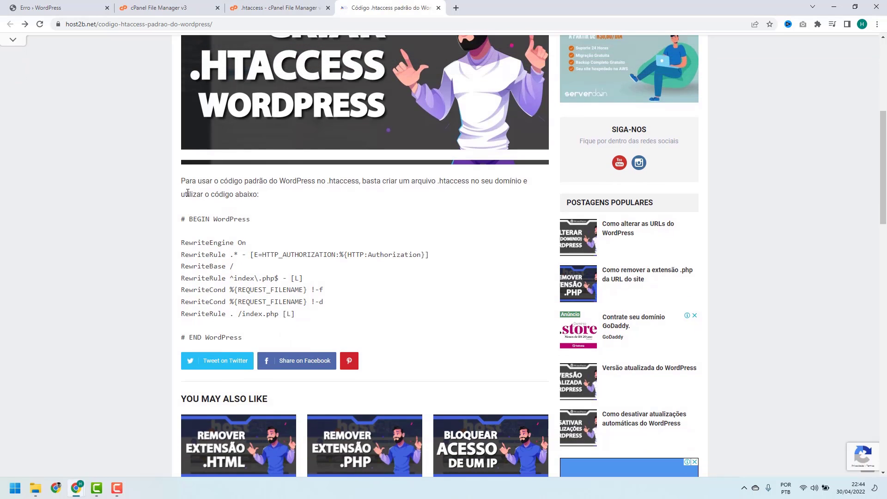
pyautogui.scroll(3, 184, 185)
pyautogui.scroll(-2, 184, 187)
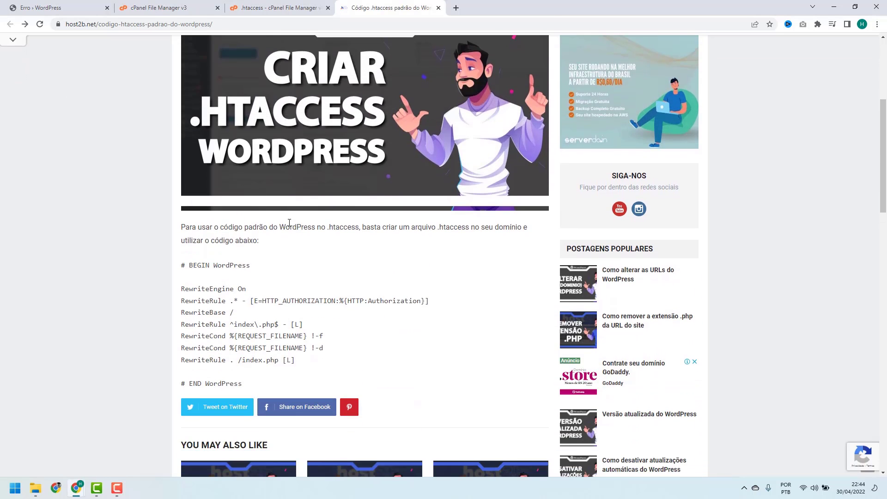
pyautogui.scroll(-1, 301, 228)
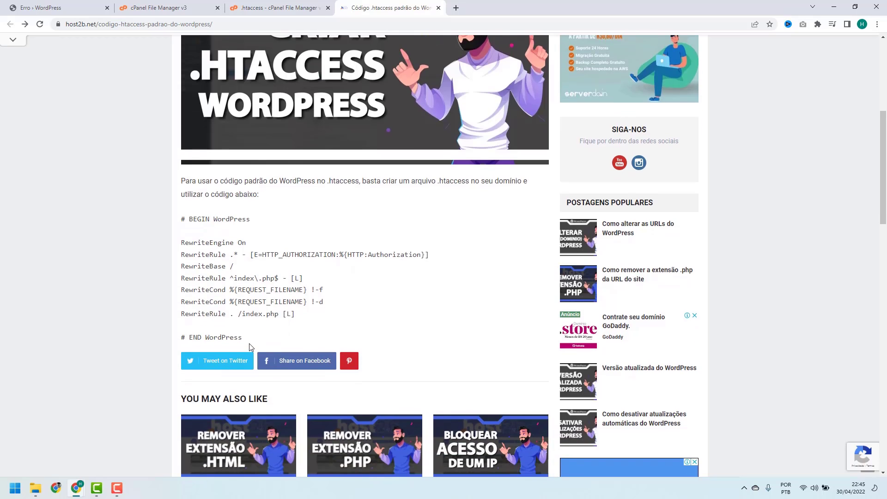
pyautogui.moveTo(249, 343); pyautogui.dragTo(182, 217)
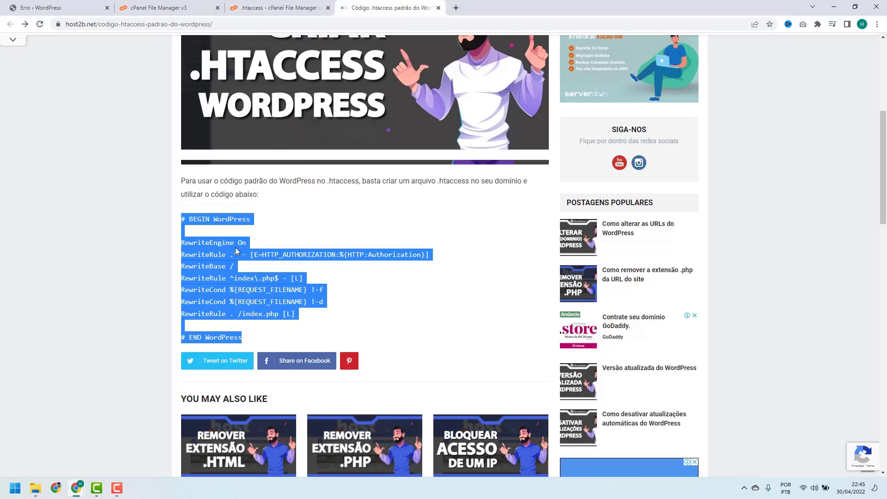
pyautogui.click(250, 338)
pyautogui.moveTo(248, 338); pyautogui.dragTo(181, 217)
pyautogui.hotkey('ctrl', 'c')
# Paste the copied WordPress rewrite rules into the empty .htaccess file
pyautogui.click(255, 12)
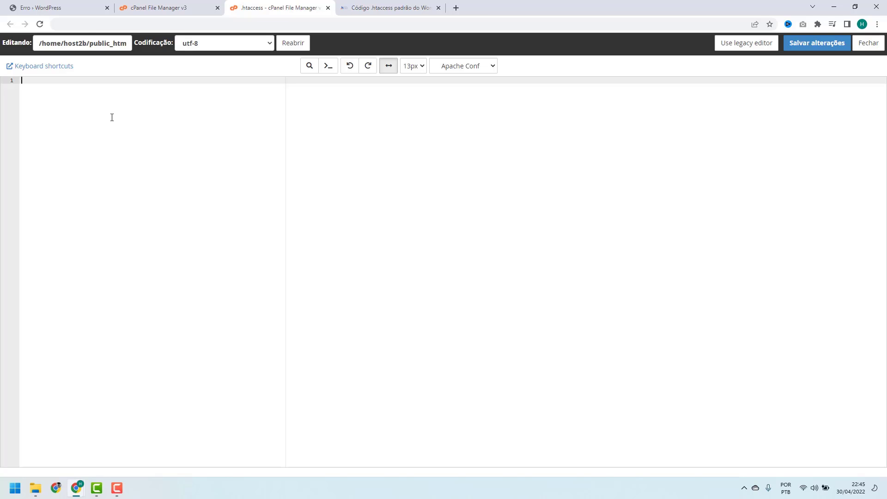
pyautogui.hotkey('ctrl', 'v')
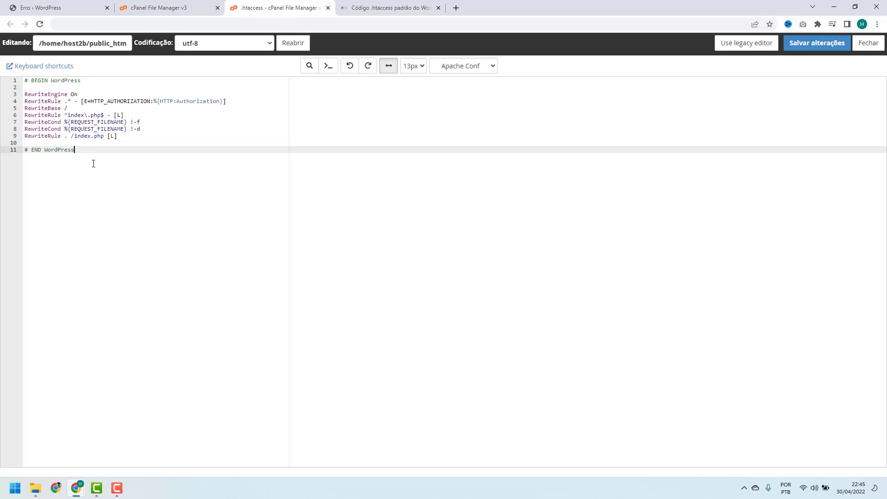
pyautogui.moveTo(93, 164); pyautogui.dragTo(6, 79)
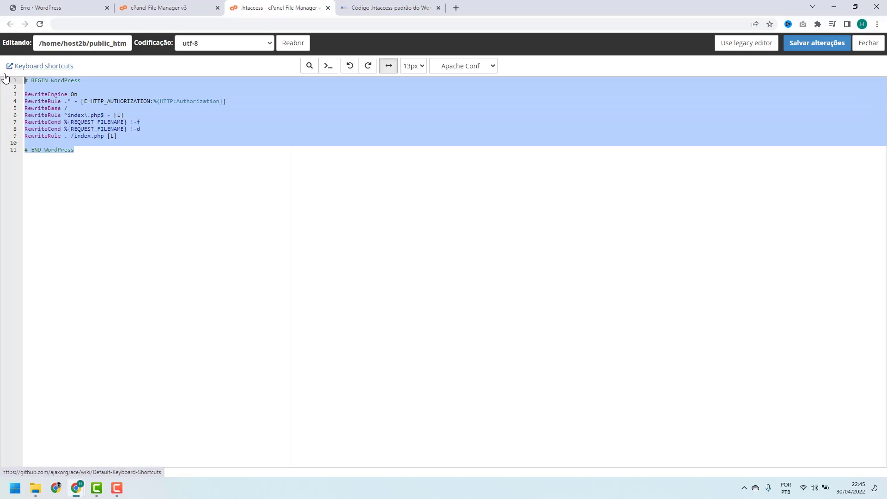
pyautogui.click(67, 153)
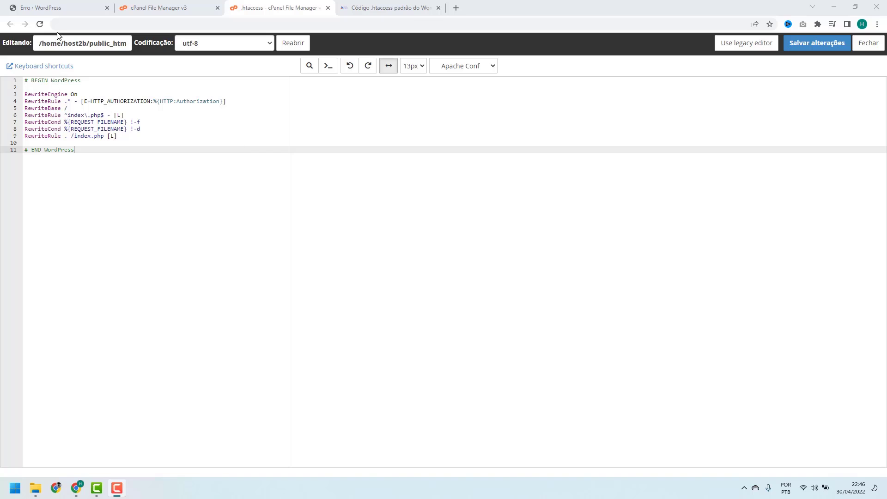
# Reload the host2b.online error page to check the site again
pyautogui.click(60, 9)
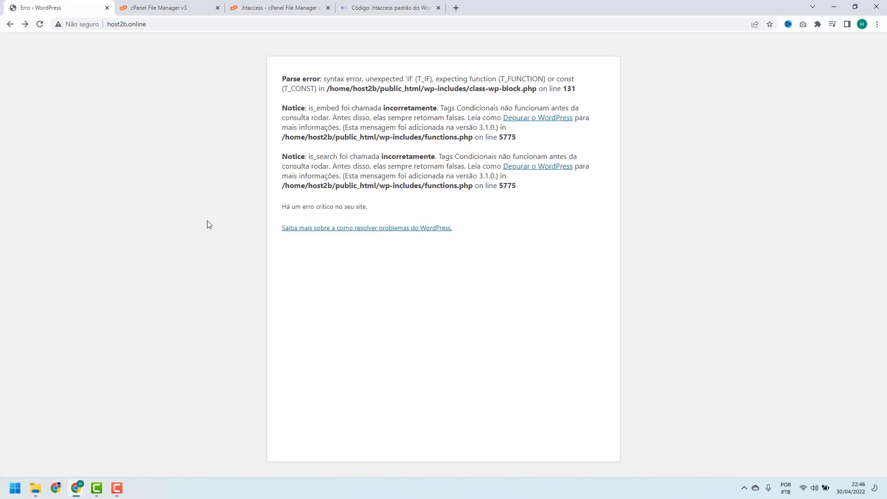
pyautogui.click(40, 25)
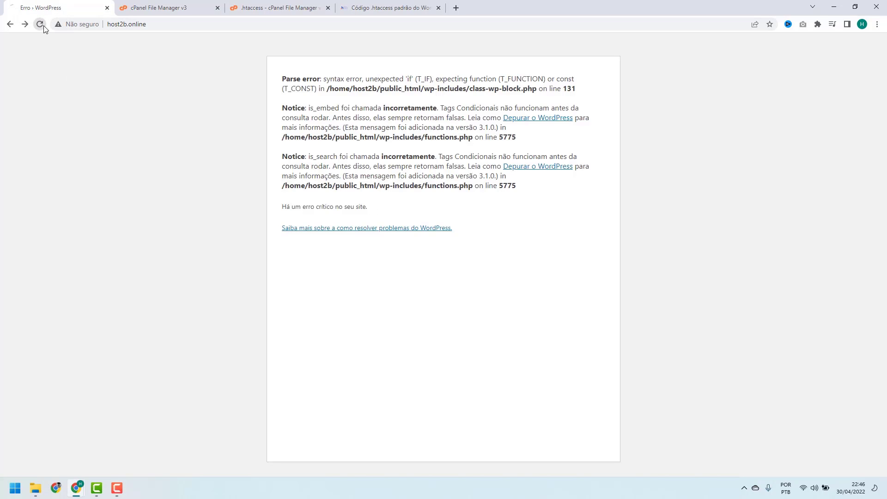